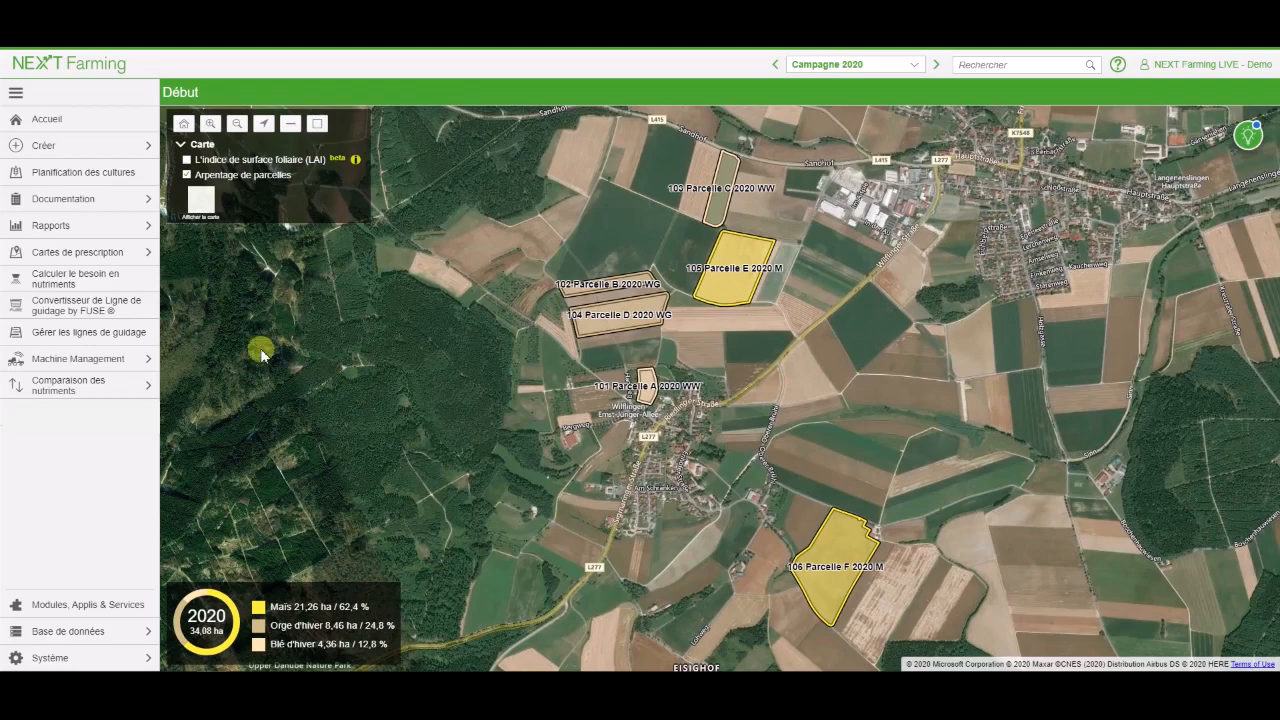
Start a new prescription map and select the plot 105 Parcelle E
click(150, 254)
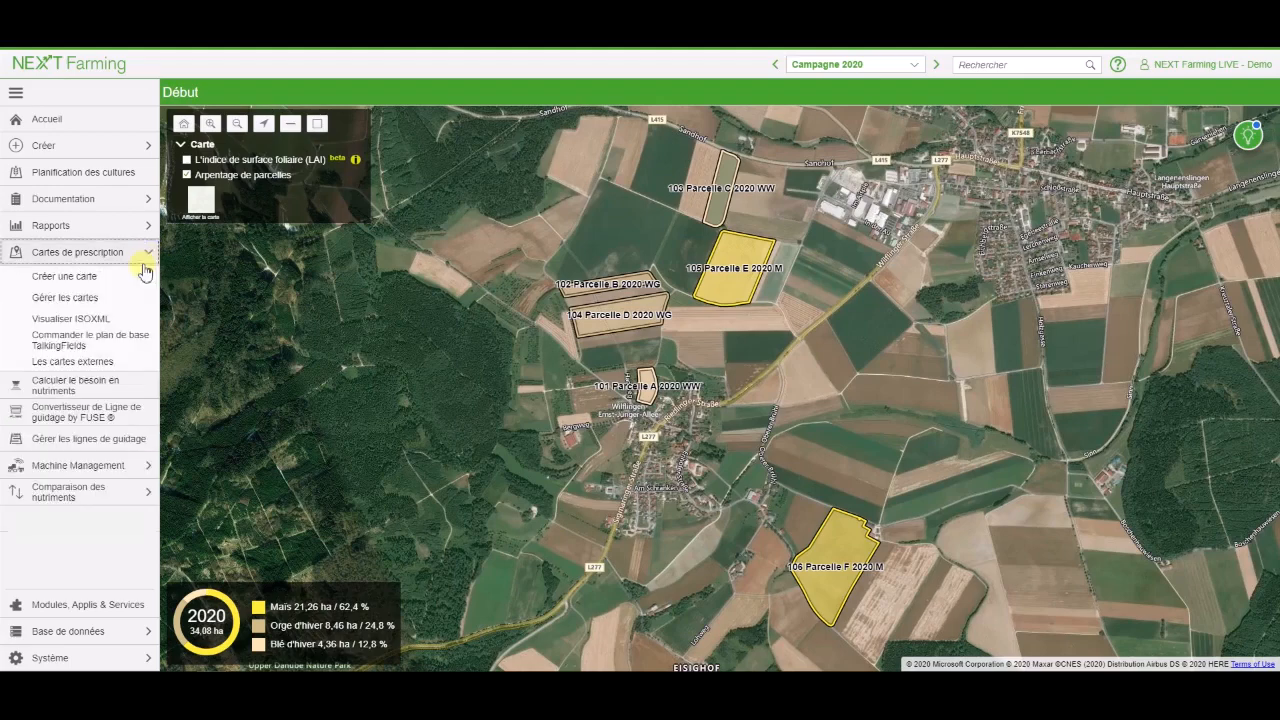
click(138, 279)
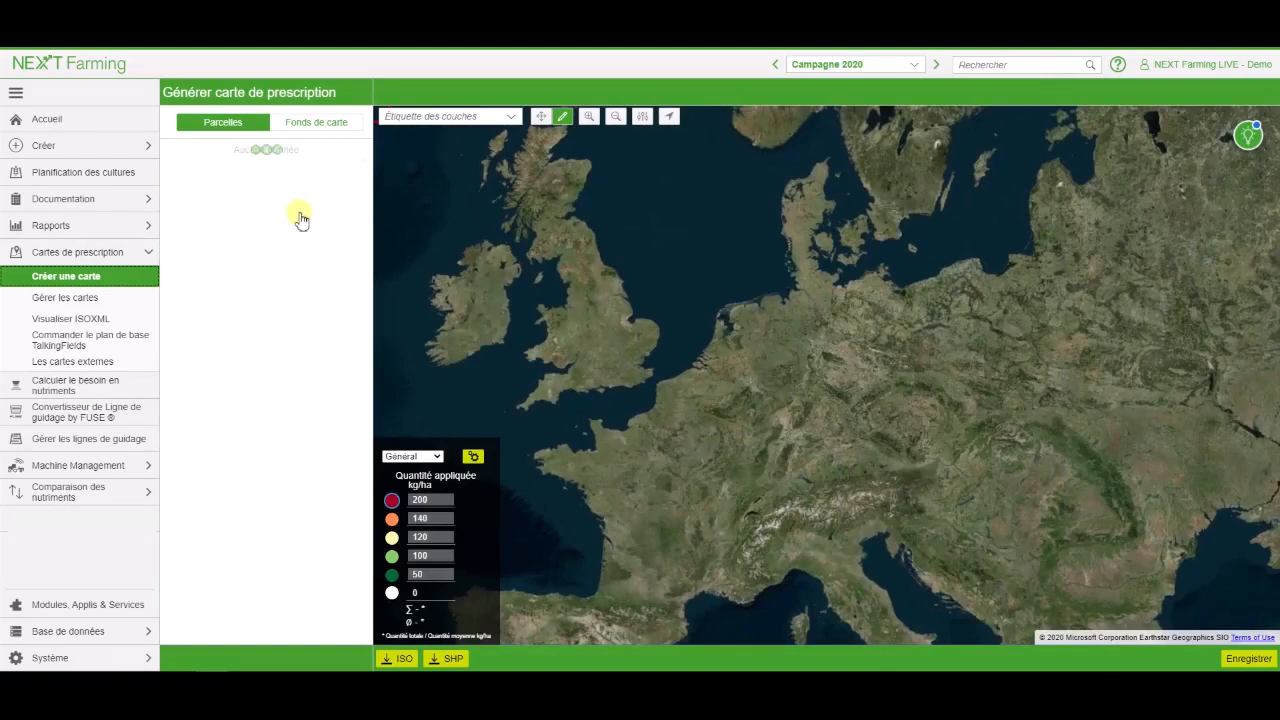
click(307, 222)
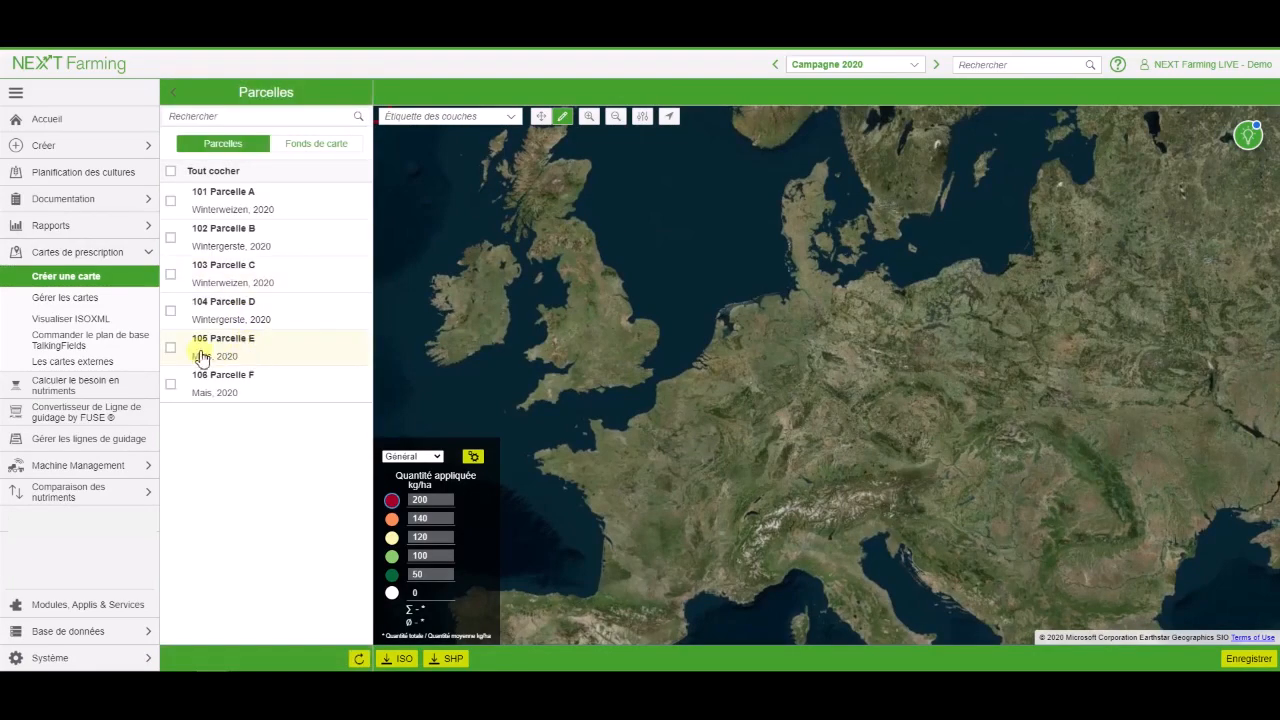
click(171, 347)
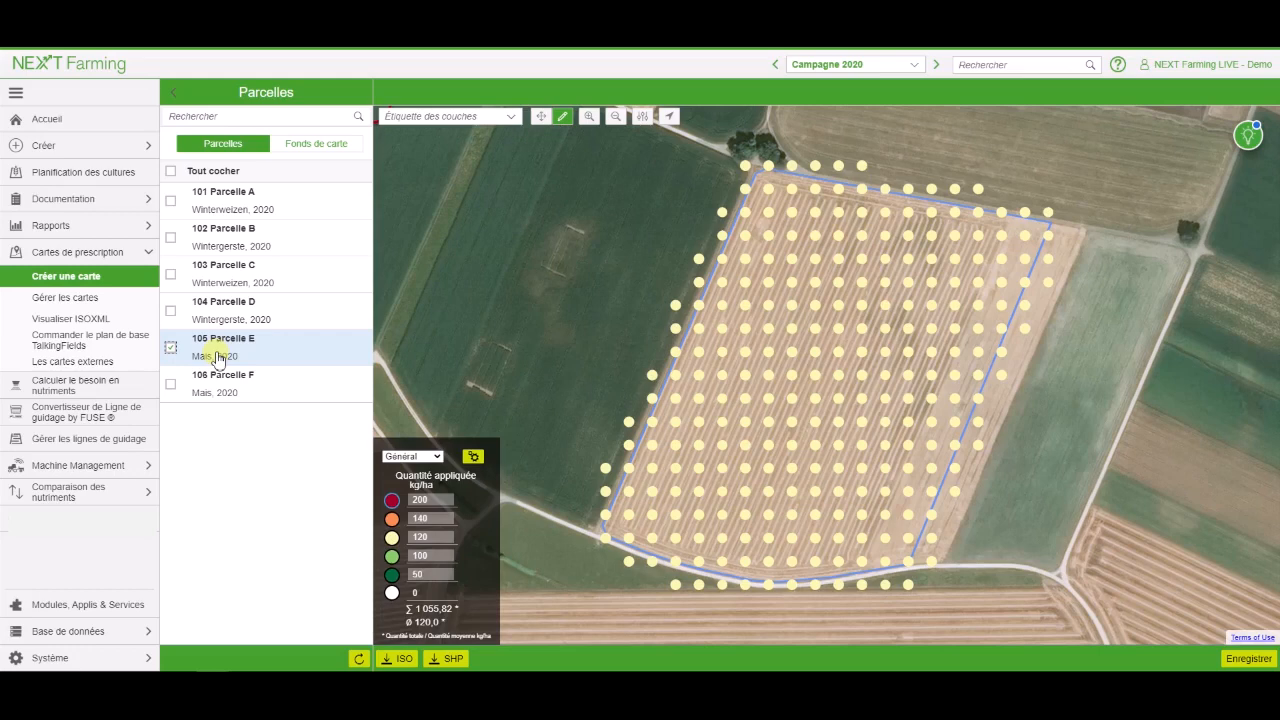
Set the applied quantities from the dark red to the dark green class to 180, 200, 210, 220 and 250 kg/ha
click(427, 500)
text(180)
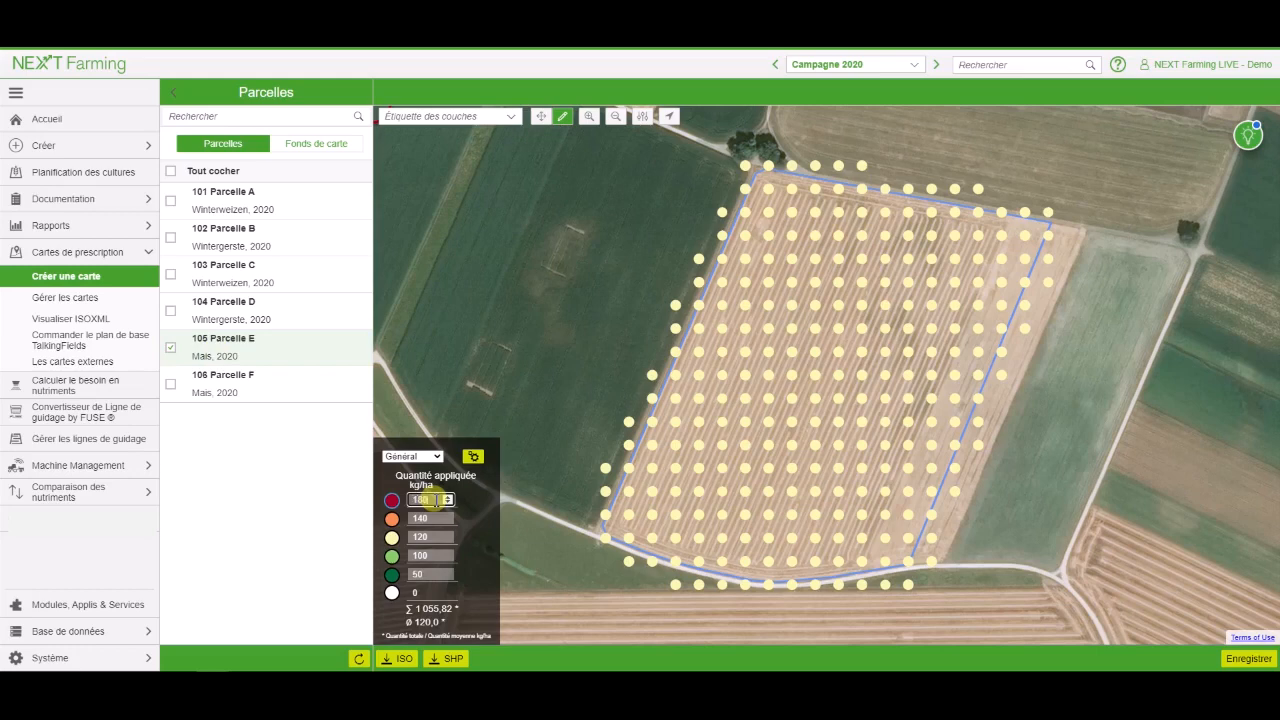
key(Tab)
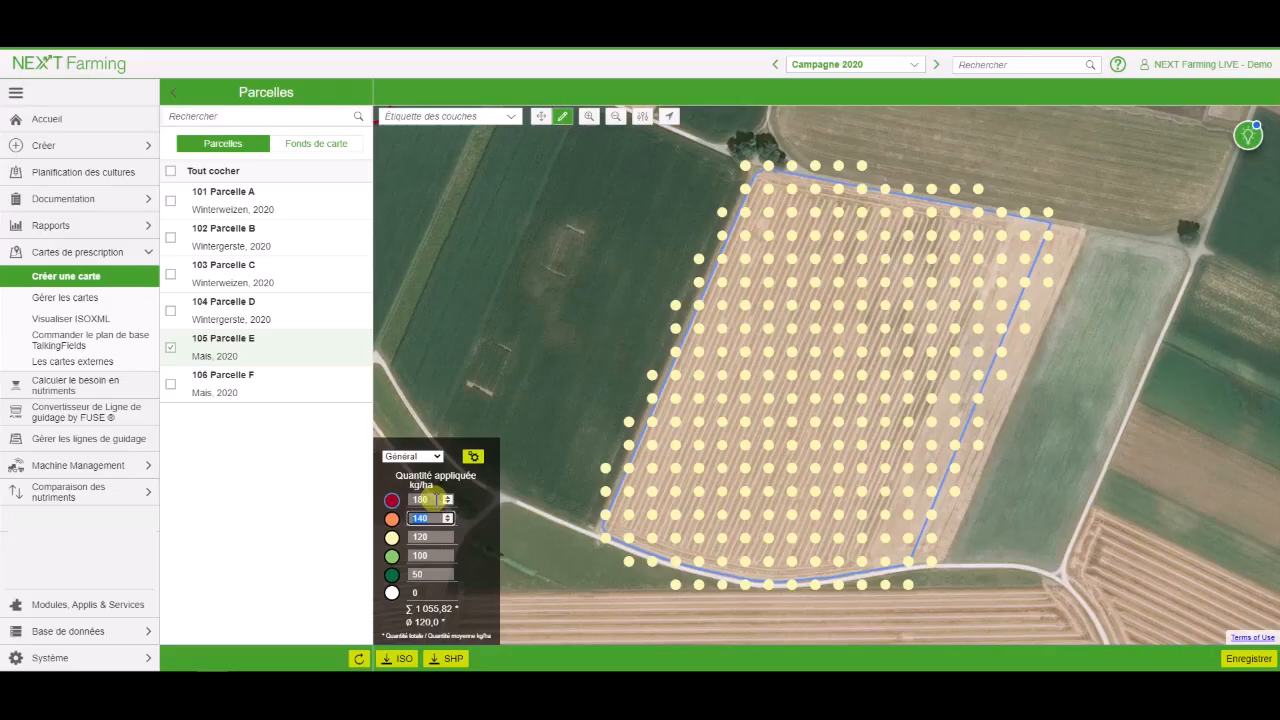
text(200)
key(Tab)
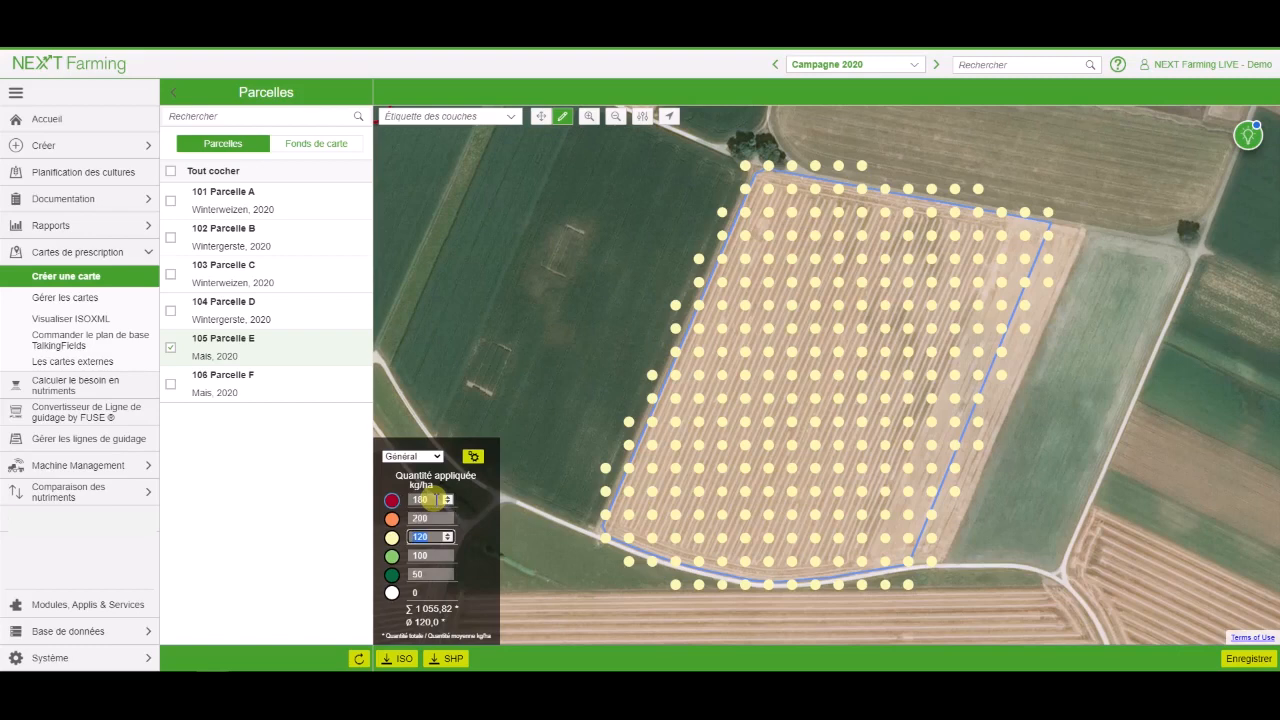
text(210)
key(Tab)
text(220)
key(Tab)
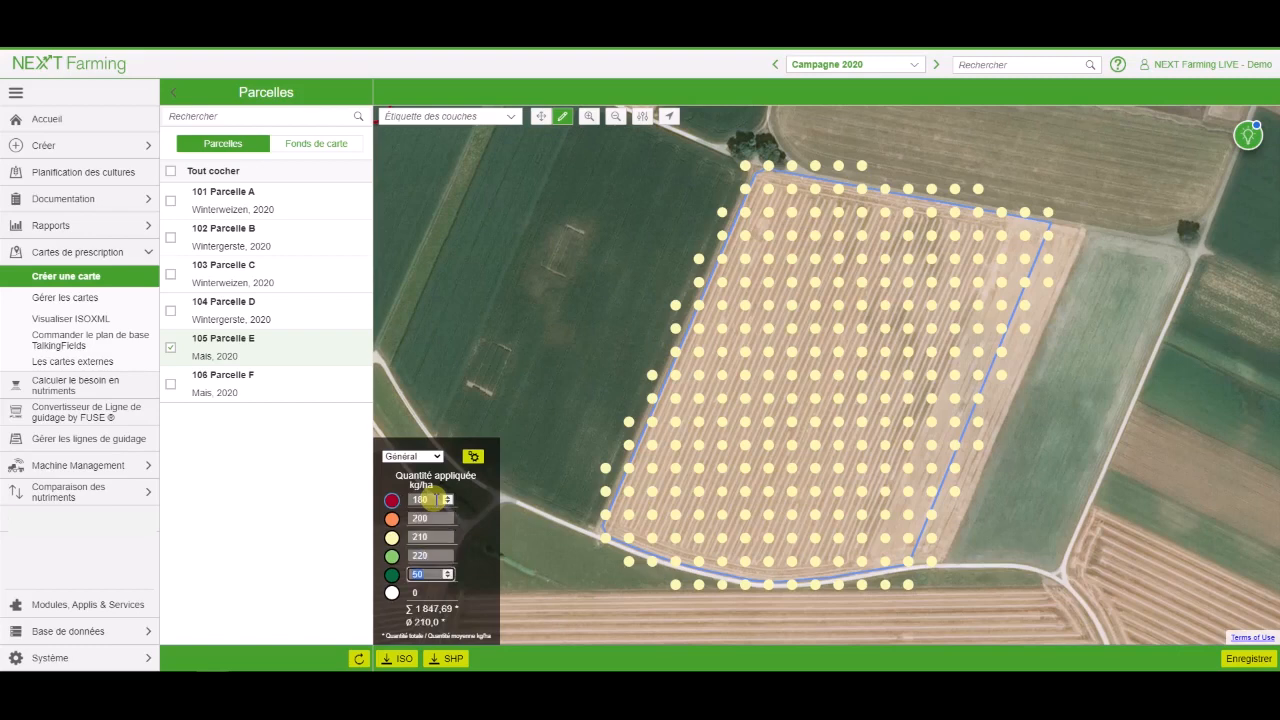
text(250)
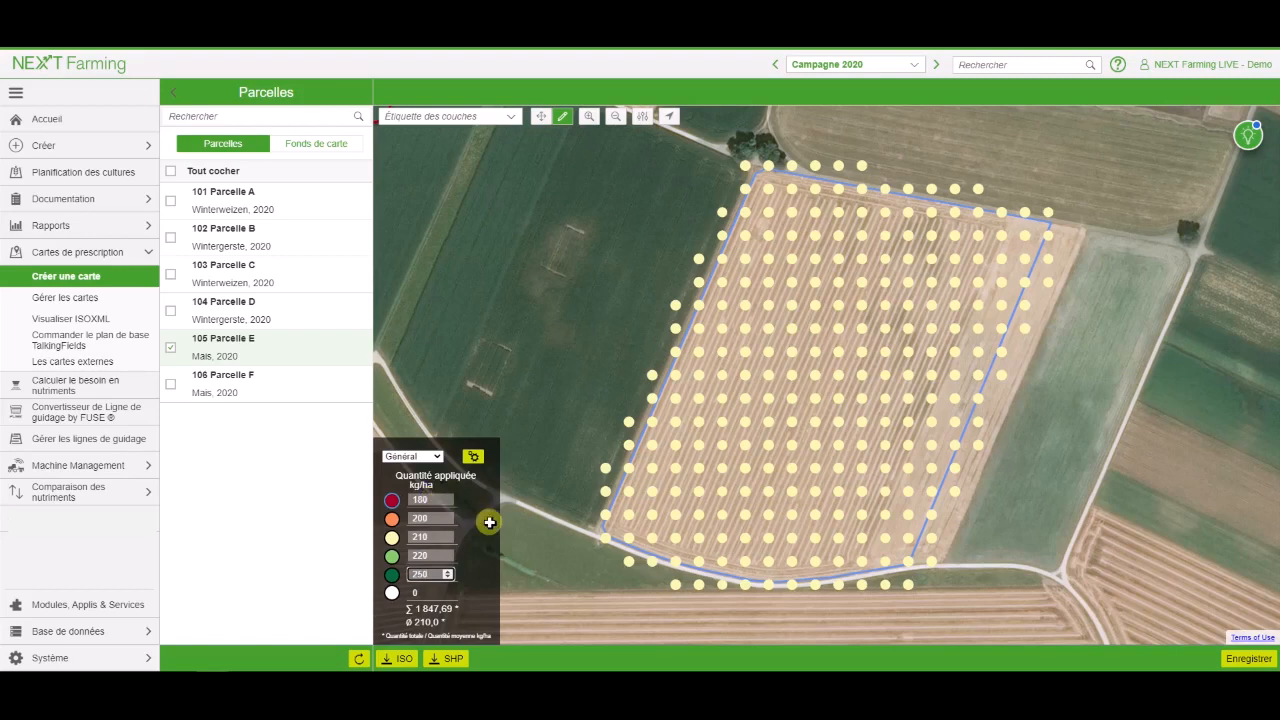
Paint the field's northeast corner with the 180 kg/ha class and its southwest corner with the 250 kg/ha class
click(967, 194)
mouse_move(967, 197)
mouse_down()
mouse_move(962, 274)
mouse_move(946, 268)
mouse_move(1015, 297)
mouse_move(931, 212)
mouse_up()
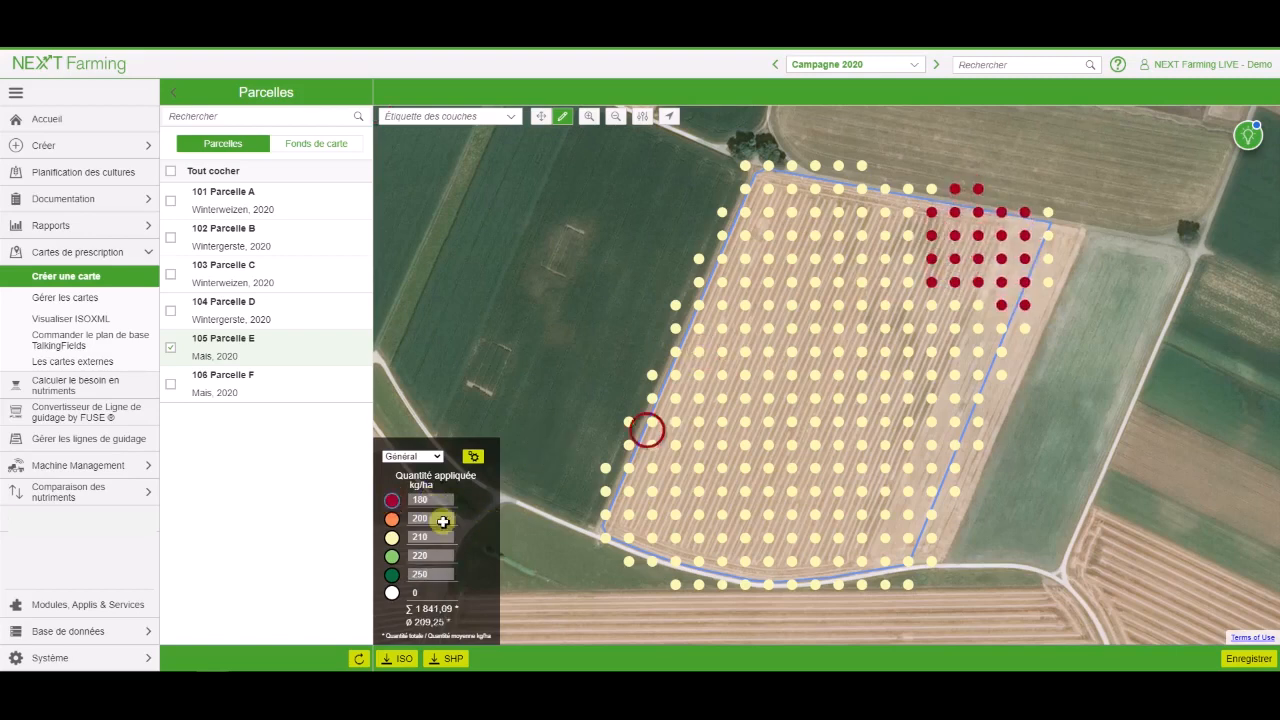
click(392, 576)
mouse_move(628, 541)
mouse_down()
mouse_move(630, 478)
mouse_move(674, 486)
mouse_move(714, 543)
mouse_move(675, 487)
mouse_move(671, 544)
mouse_up()
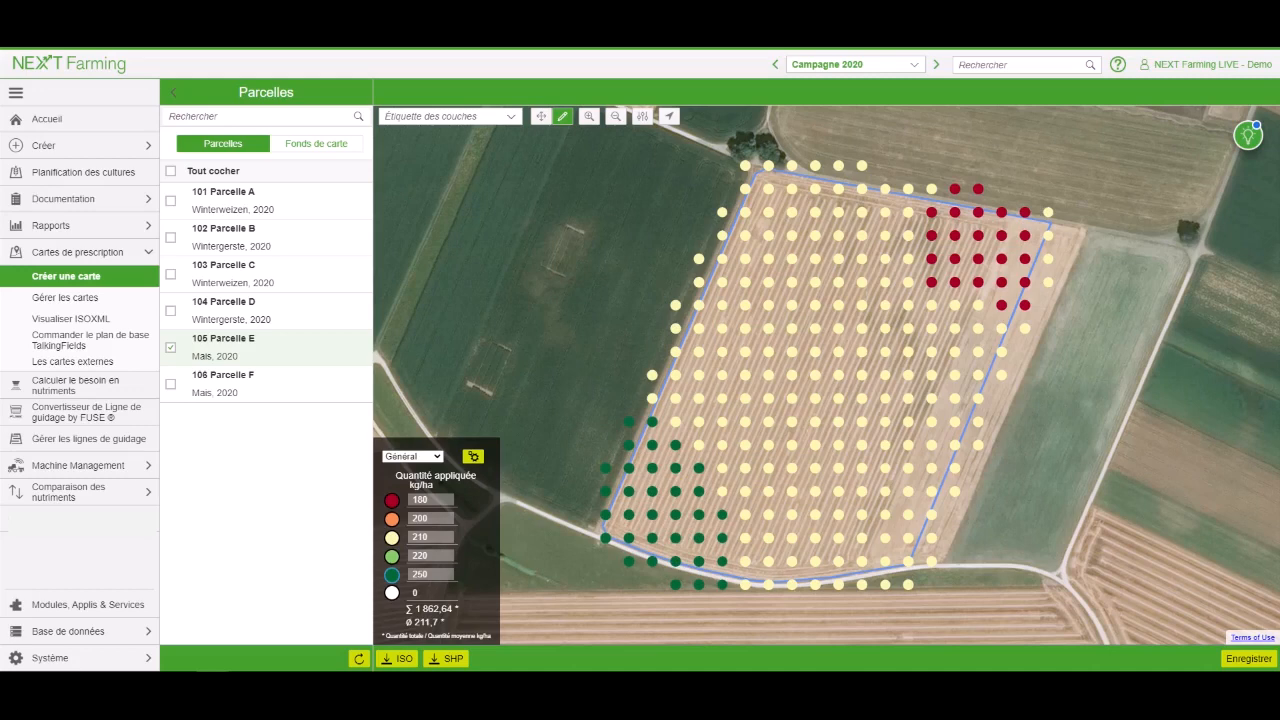
Set the grid transparency to maximum and paint a 200 kg/ha zone in the west-central part of the field
click(644, 117)
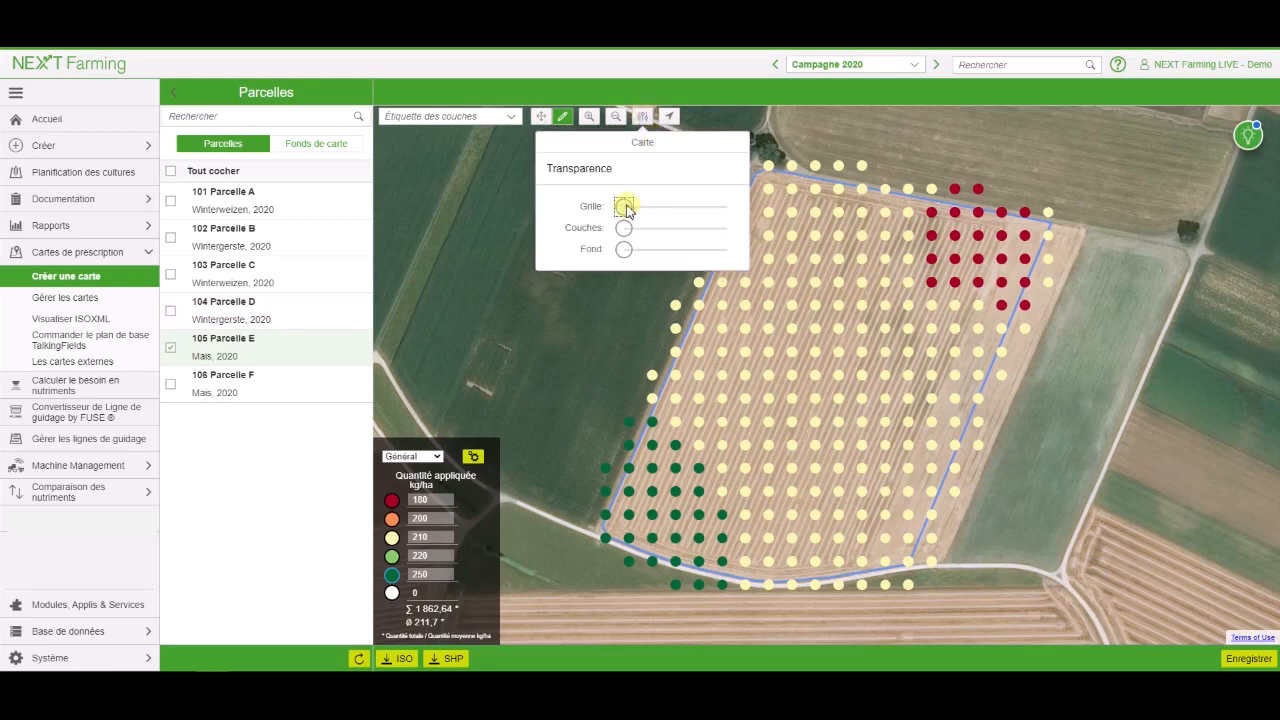
drag(624, 206, 727, 206)
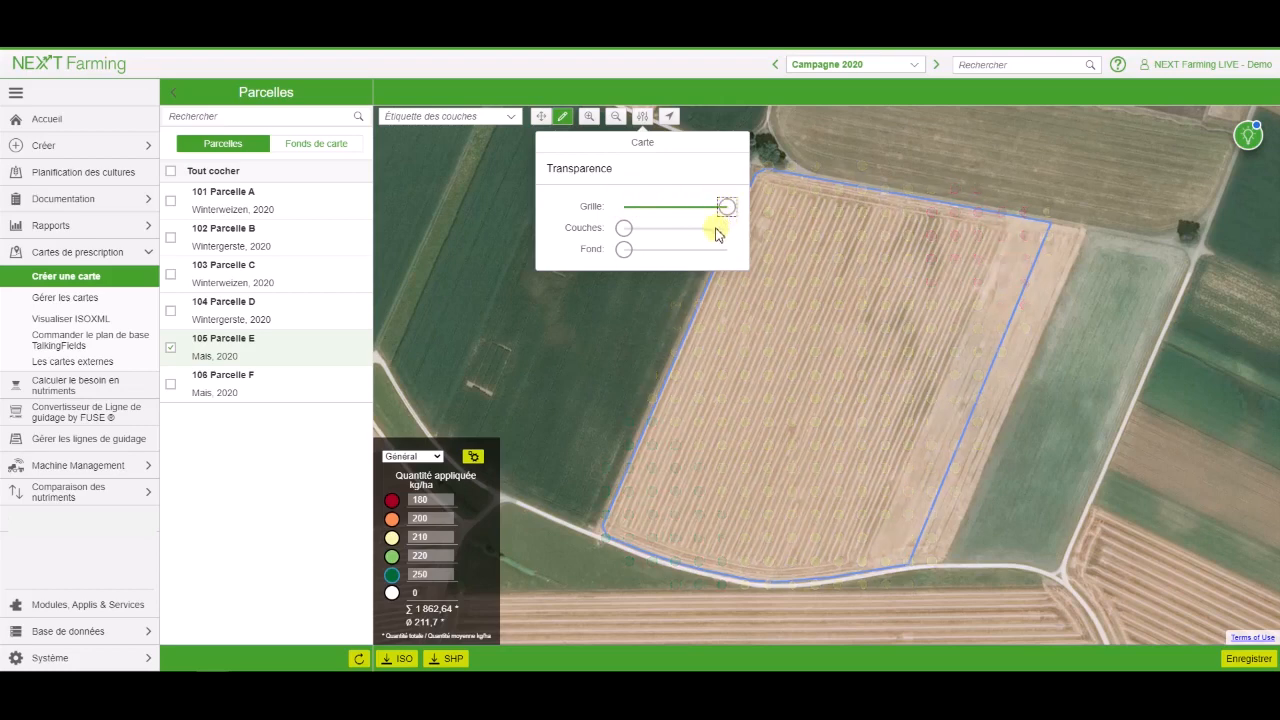
click(392, 520)
click(772, 345)
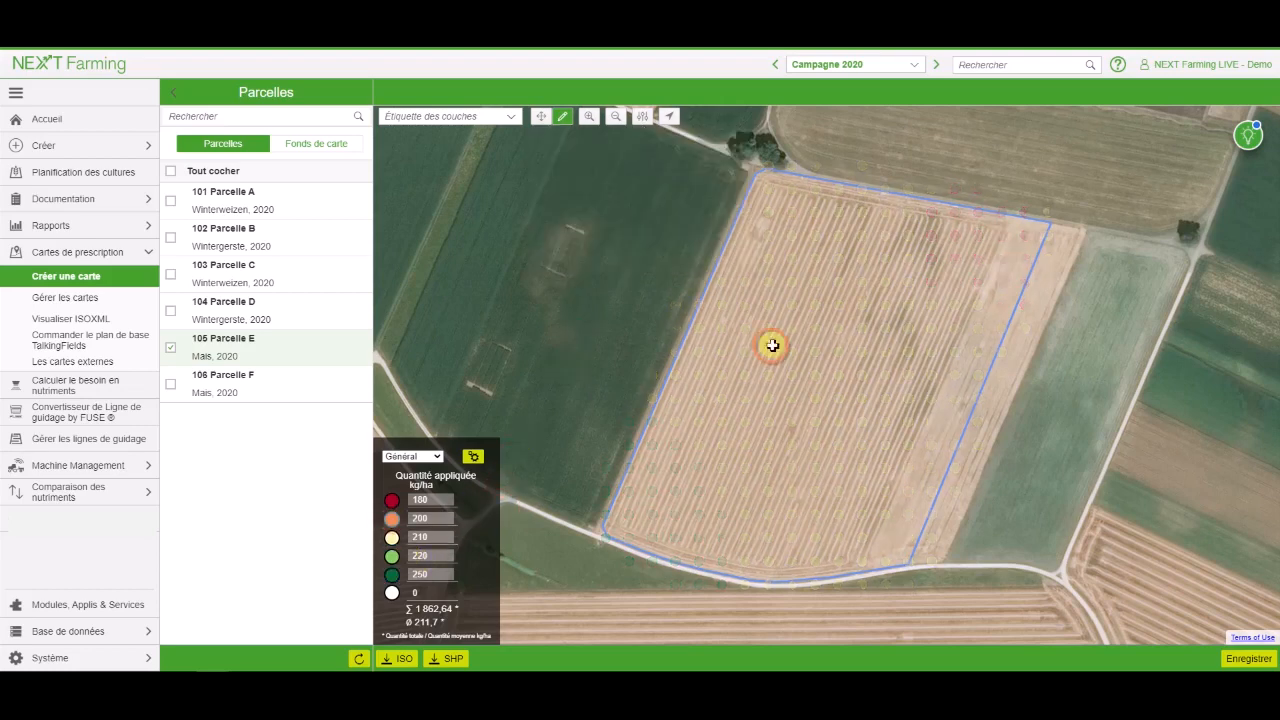
mouse_move(772, 345)
mouse_down()
mouse_move(709, 337)
mouse_move(714, 366)
mouse_move(846, 297)
mouse_move(780, 312)
mouse_up()
Lower the grid transparency back to near its minimum
click(641, 116)
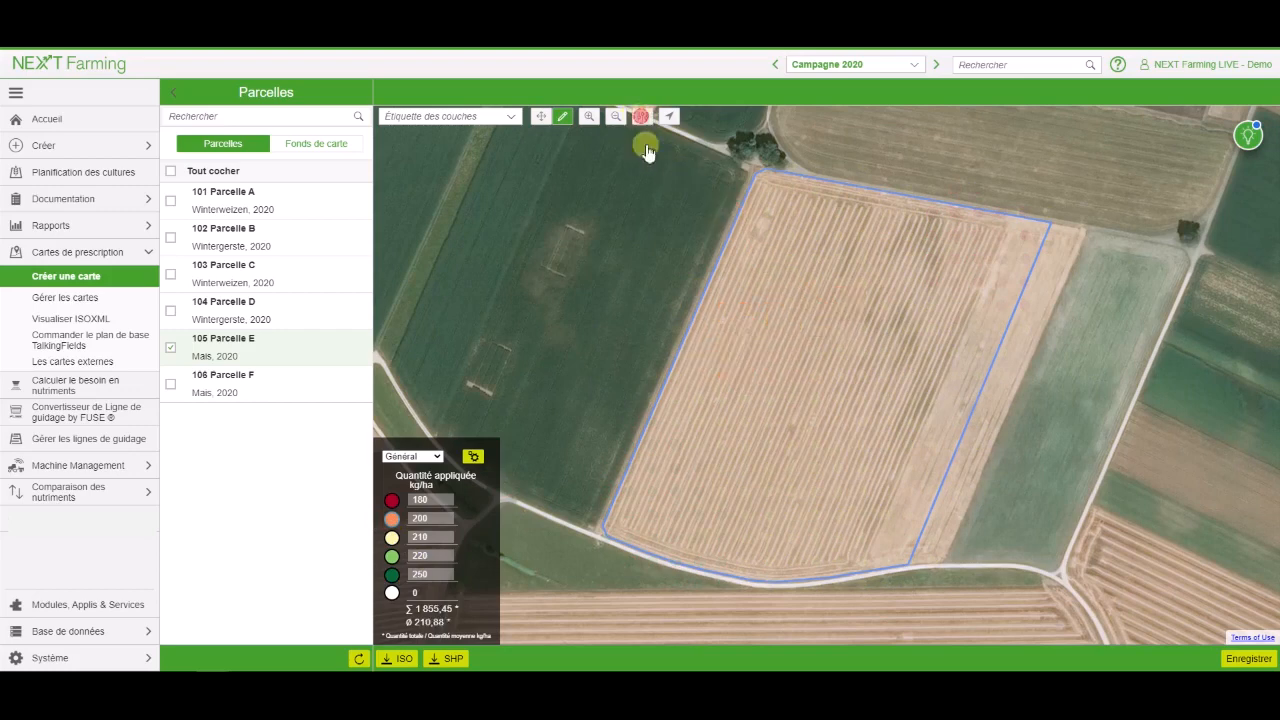
drag(723, 209, 634, 212)
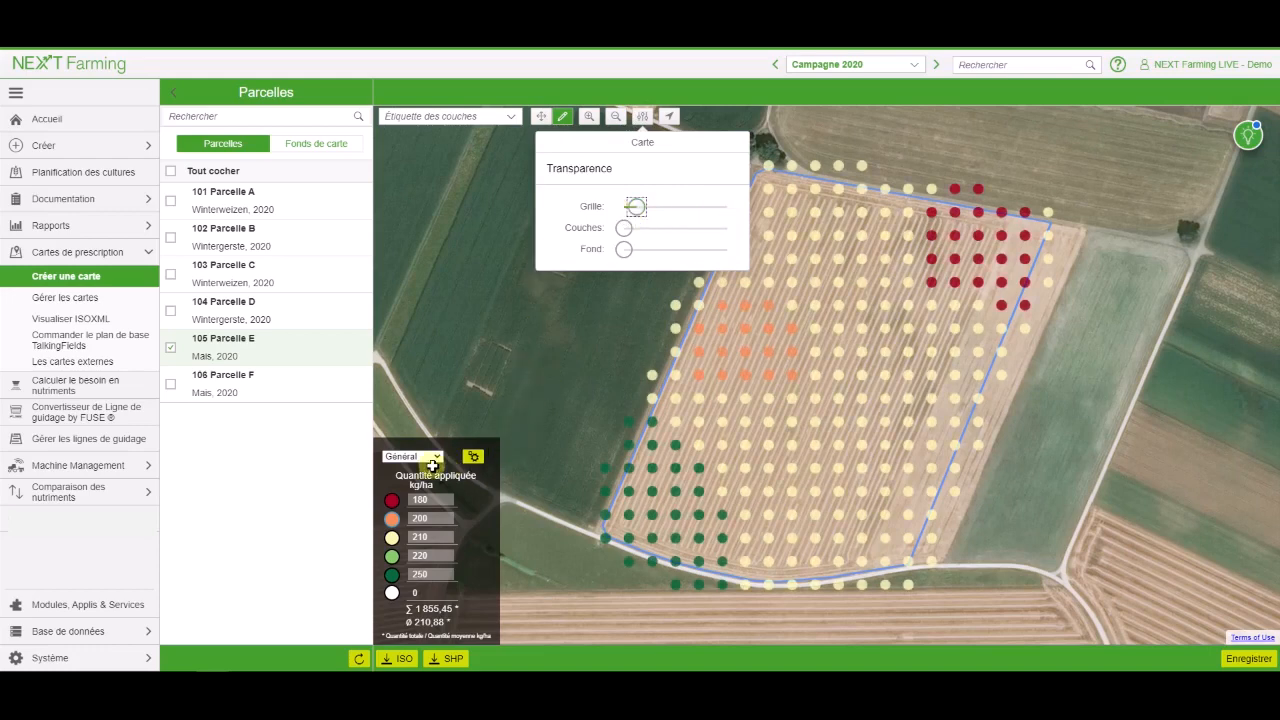
Change the map type to Fertilisation and choose NPK 24+8+8 as the fertilizer
click(430, 458)
click(420, 484)
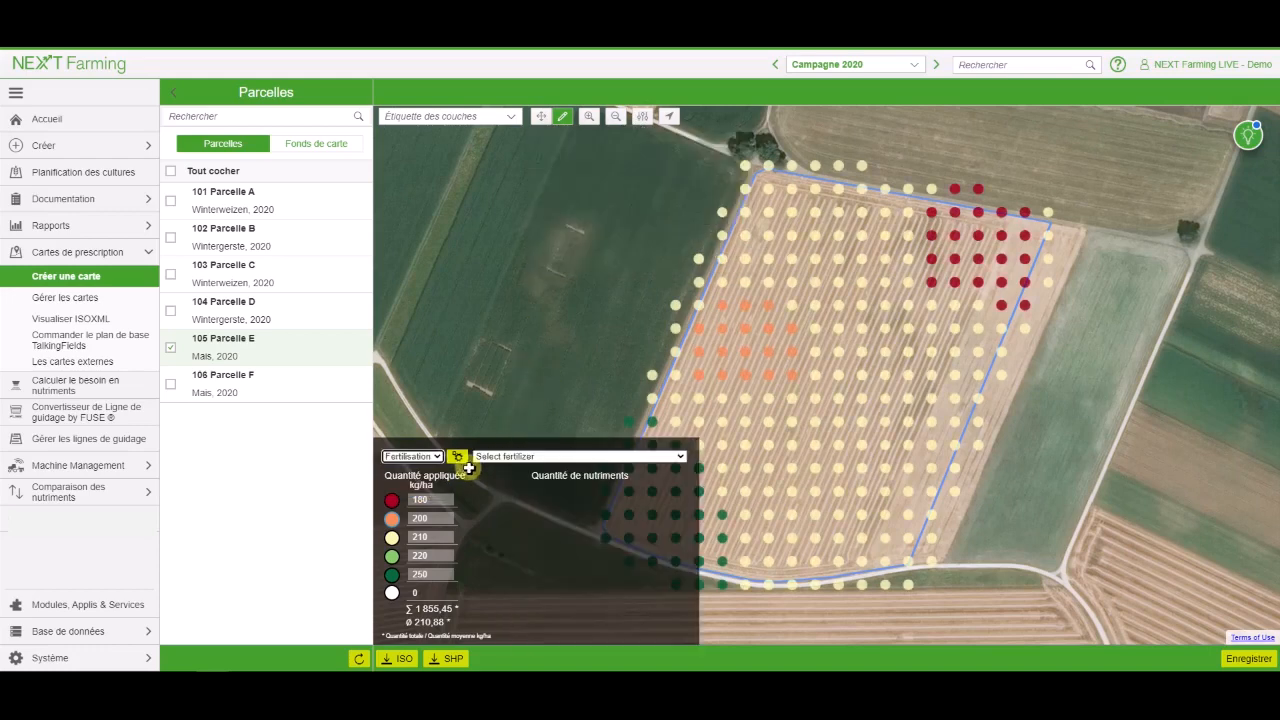
click(554, 456)
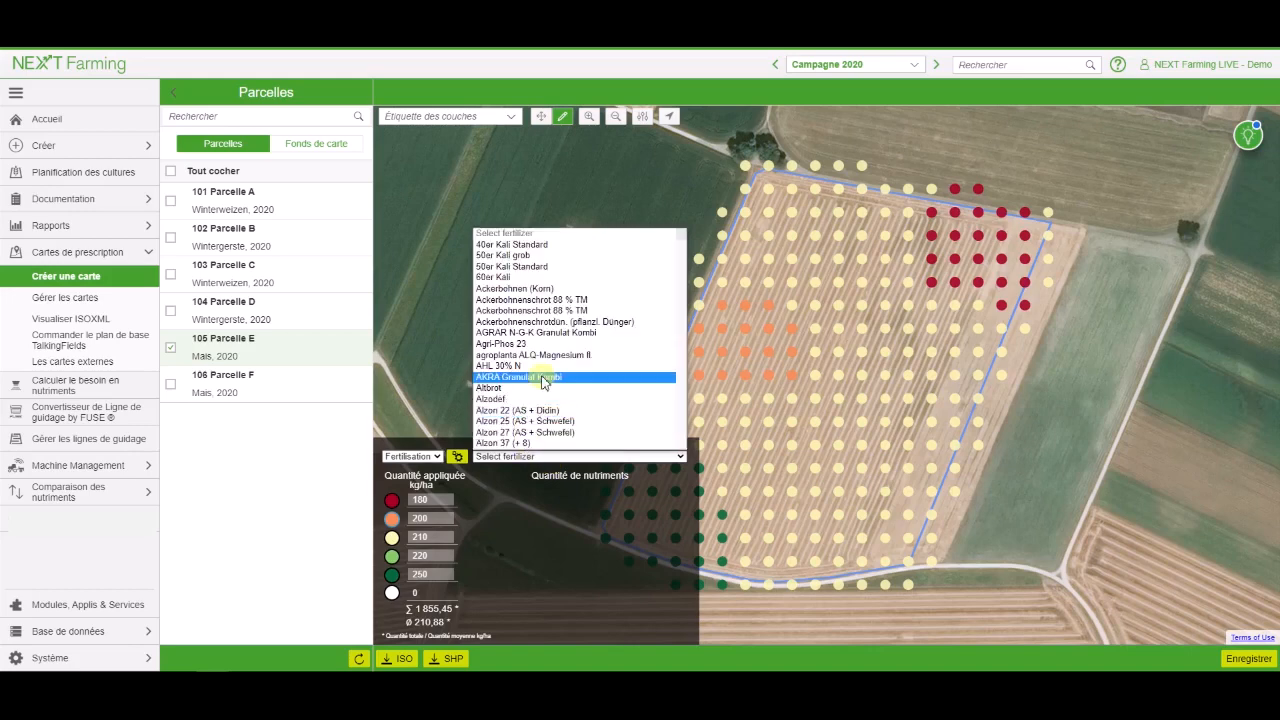
key(n)
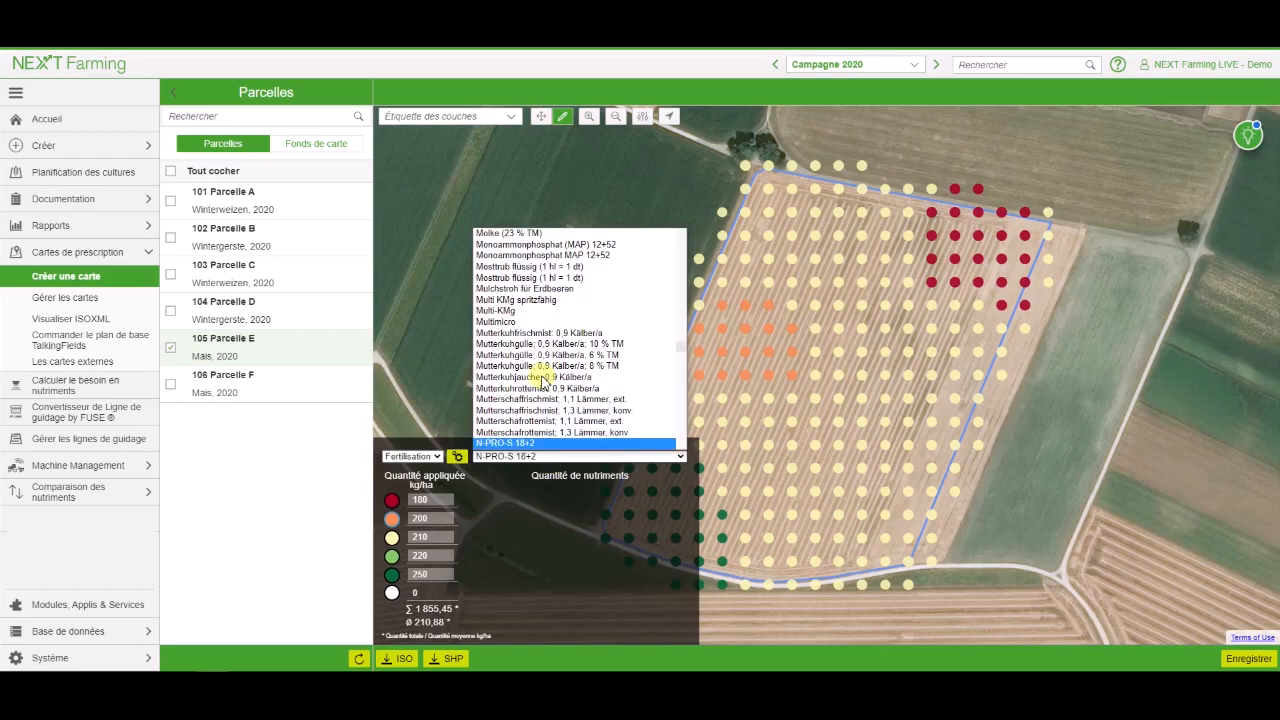
text(pnpk)
click(531, 458)
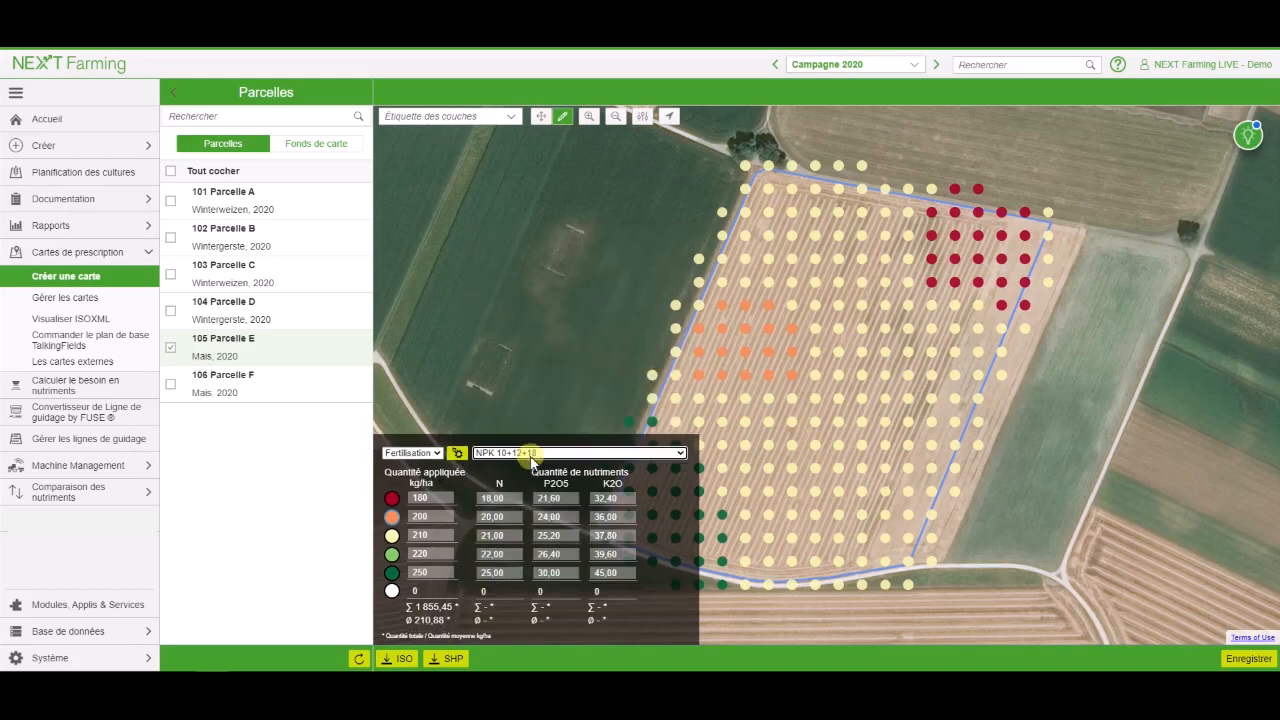
key(Down)
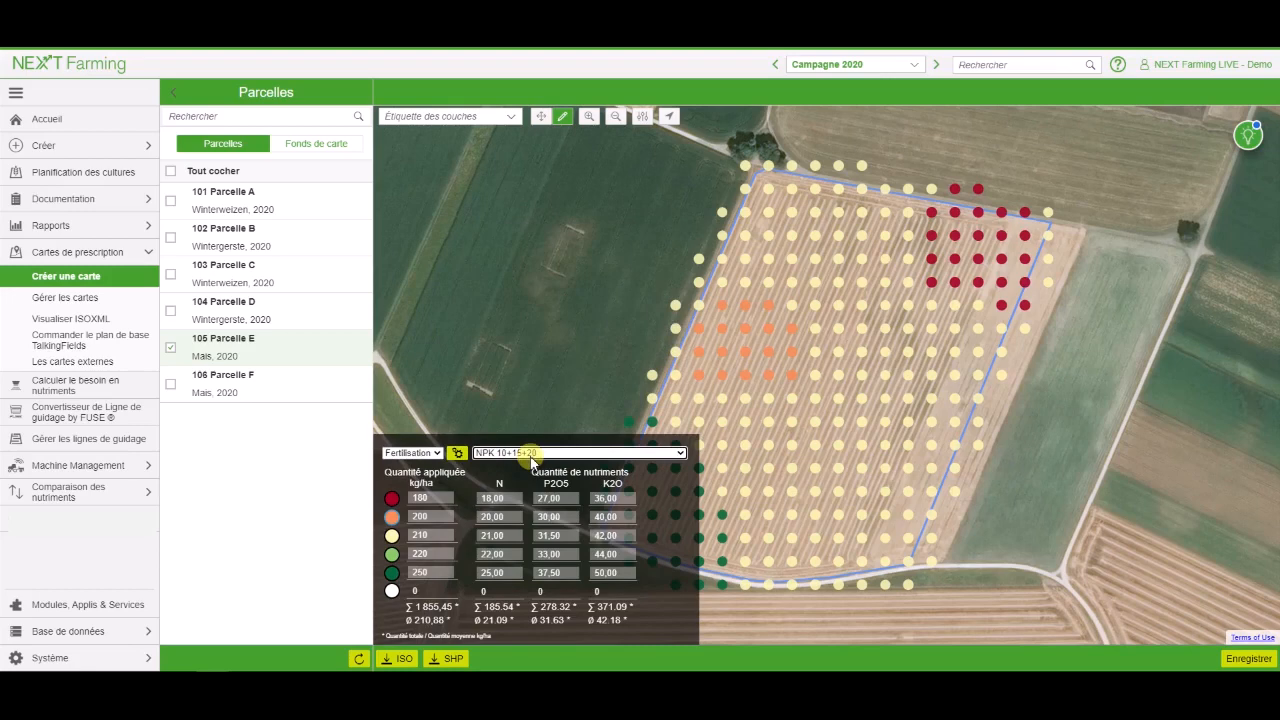
key(Down)
key(Down)
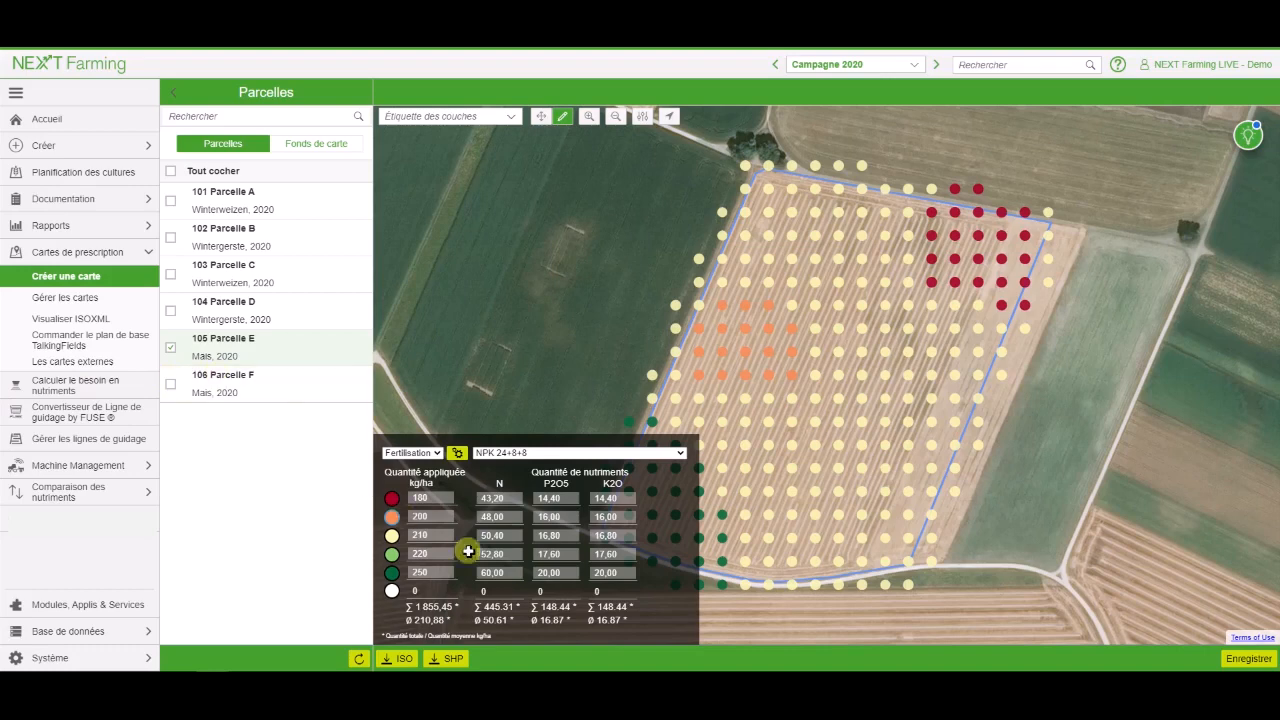
Set the nitrogen quantity to 80 for the dark green class, 60 for light green and 50 for yellow
click(493, 572)
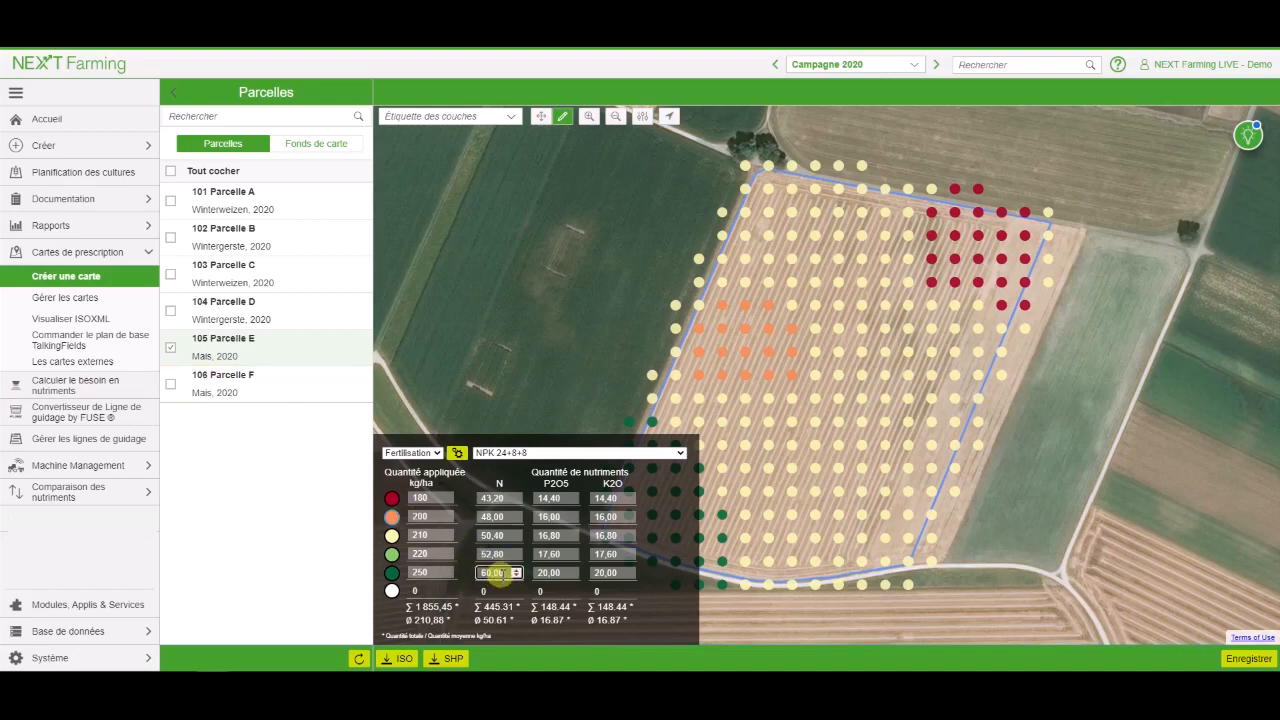
text(80)
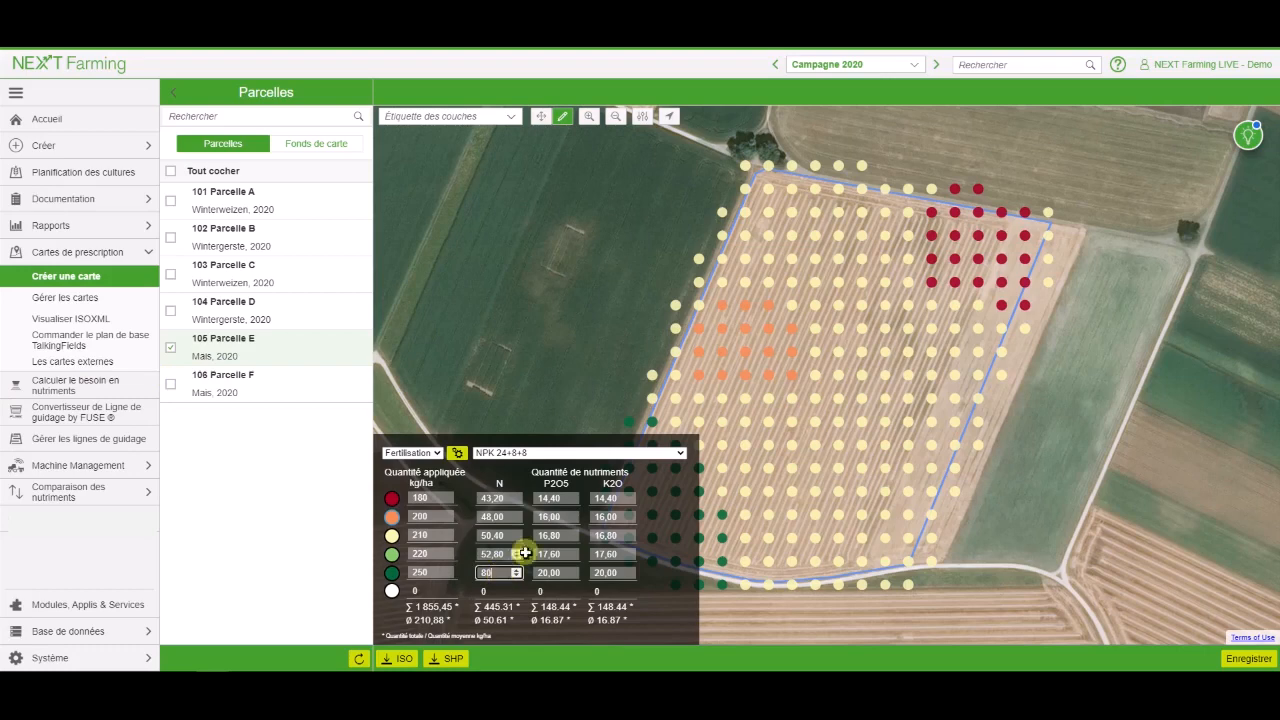
click(513, 557)
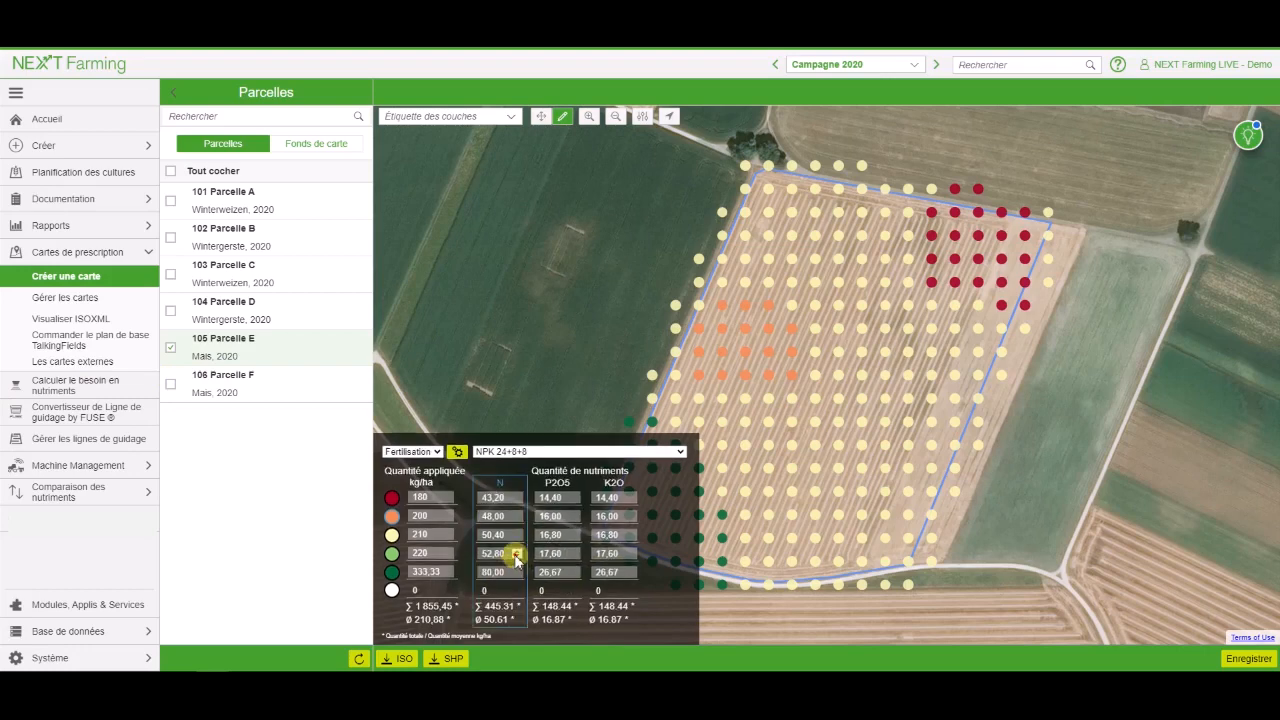
click(515, 556)
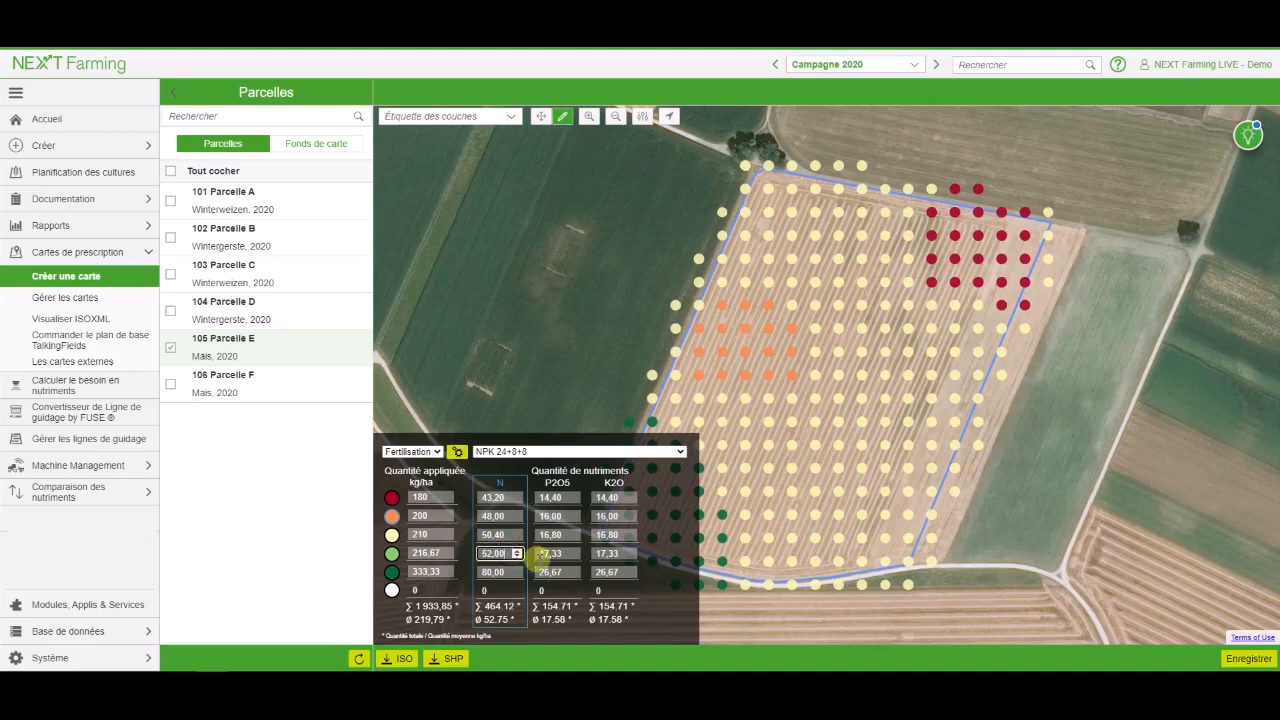
drag(507, 556, 411, 533)
text(60)
key(BackSpace)
text(50)
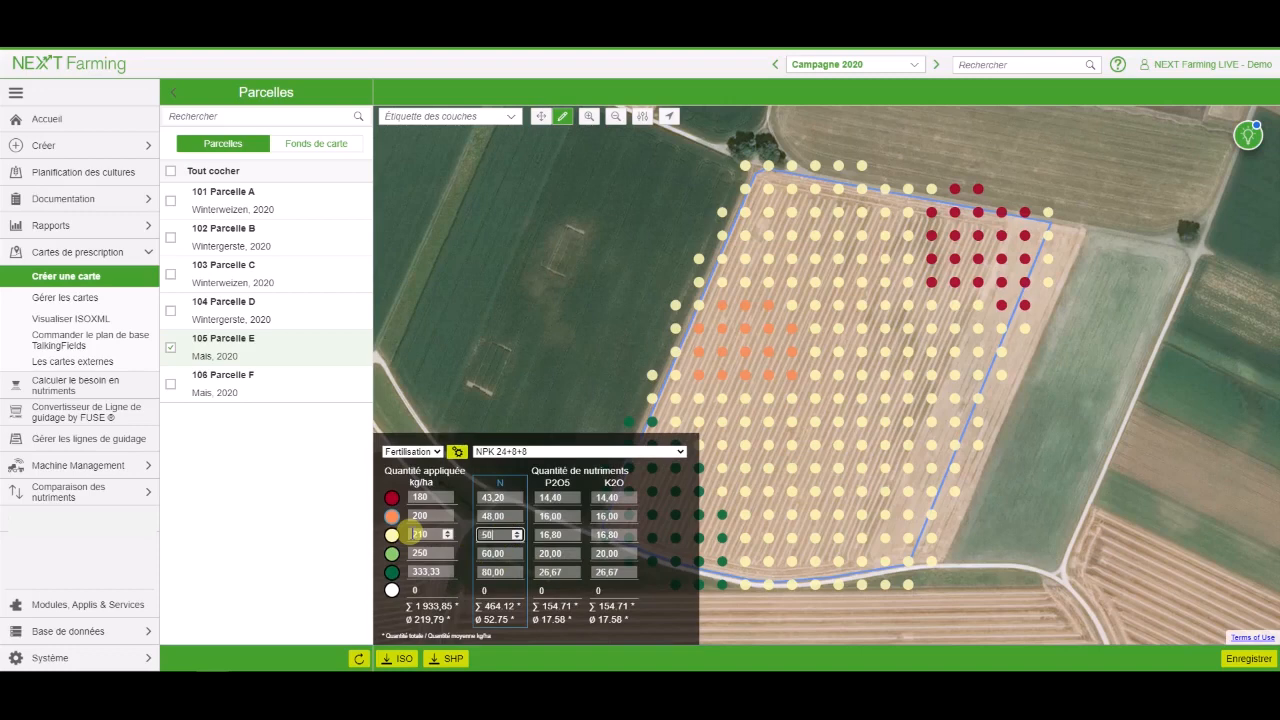
Set the nitrogen quantity to 40 for the orange class and 30 for the dark red class
drag(510, 516, 486, 516)
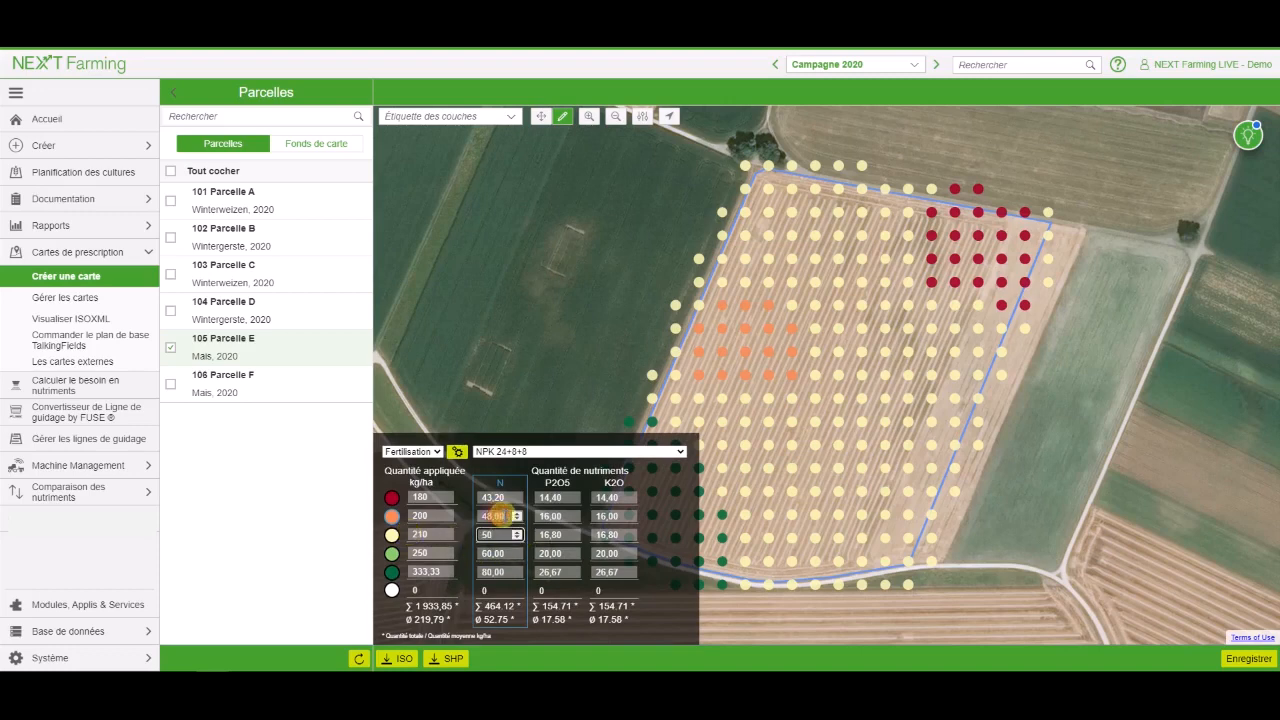
text(40)
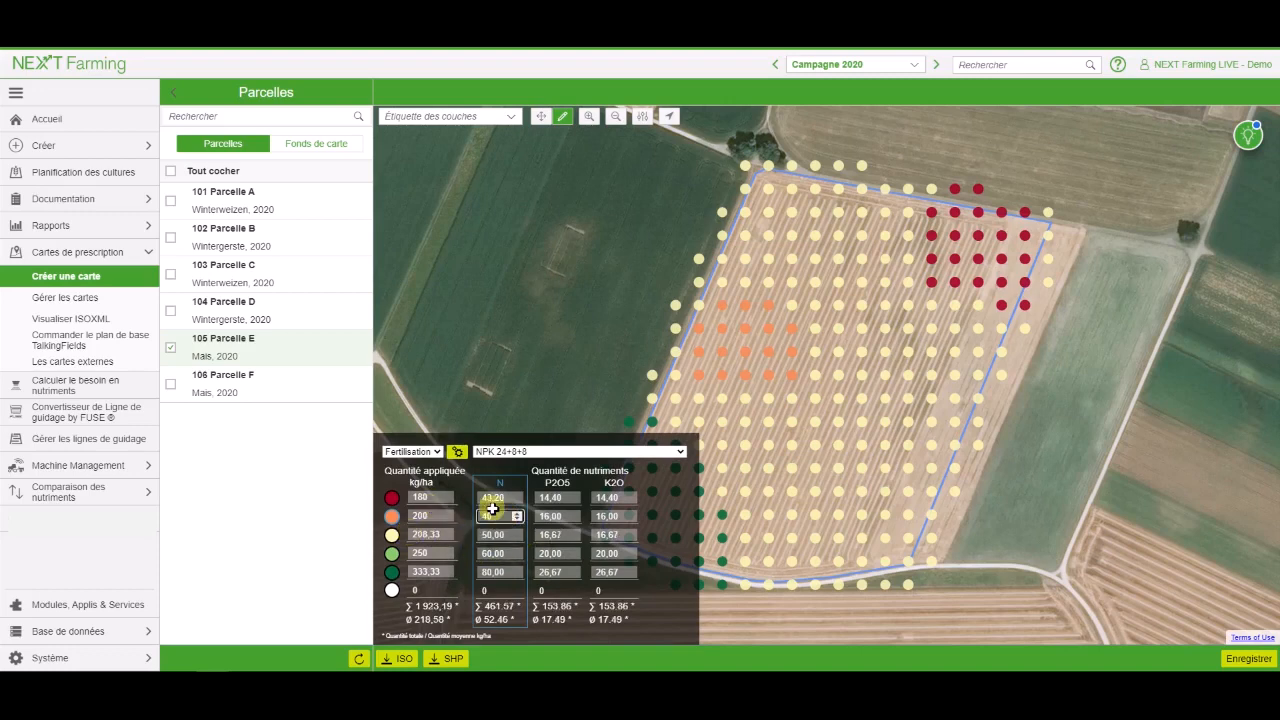
click(508, 498)
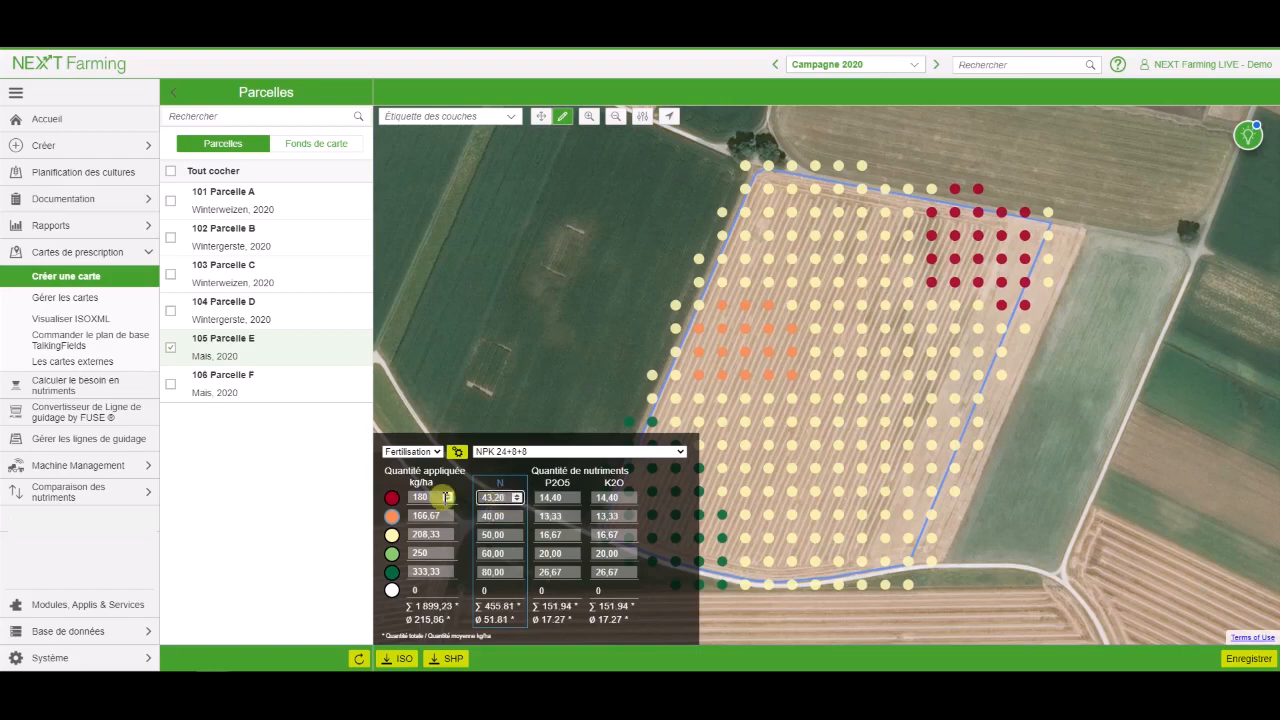
key(BackSpace)
key(BackSpace)
key(BackSpace)
key(BackSpace)
key(BackSpace)
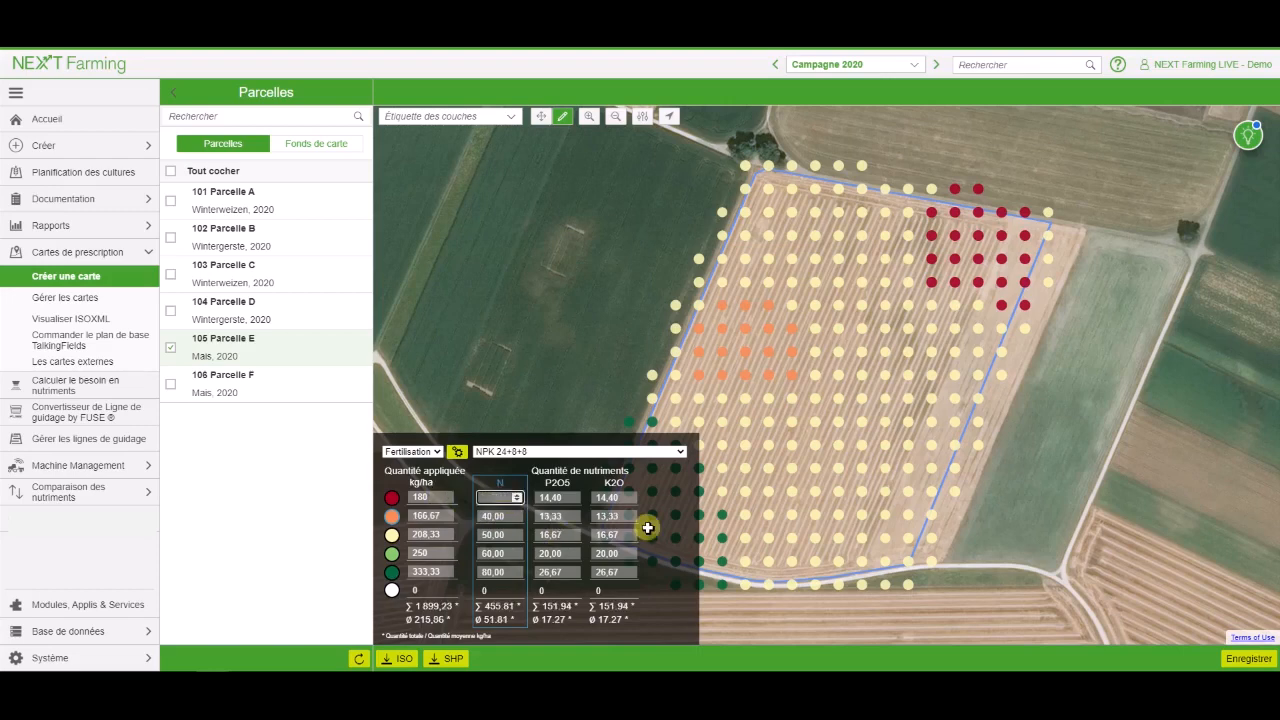
text(30)
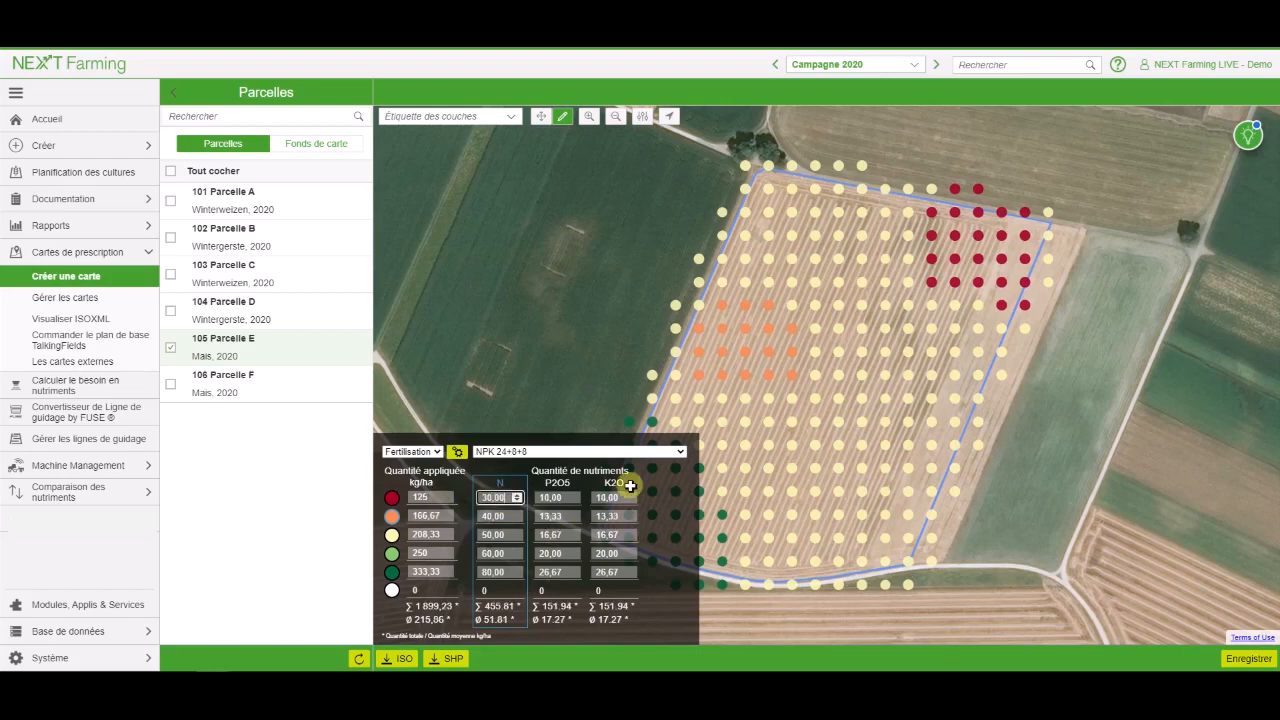
click(425, 553)
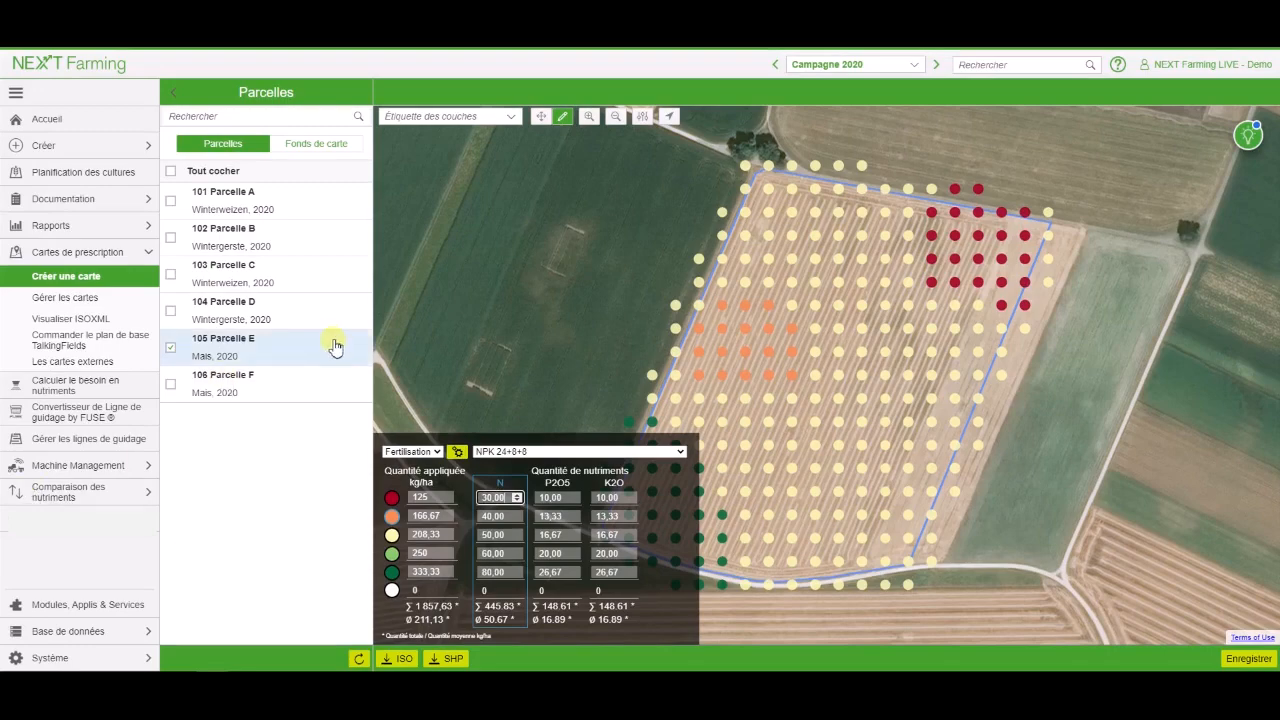
Load the 2017 TalkingFields base map for 105 Parcelle E and fill the prescription grid from its zones
click(330, 145)
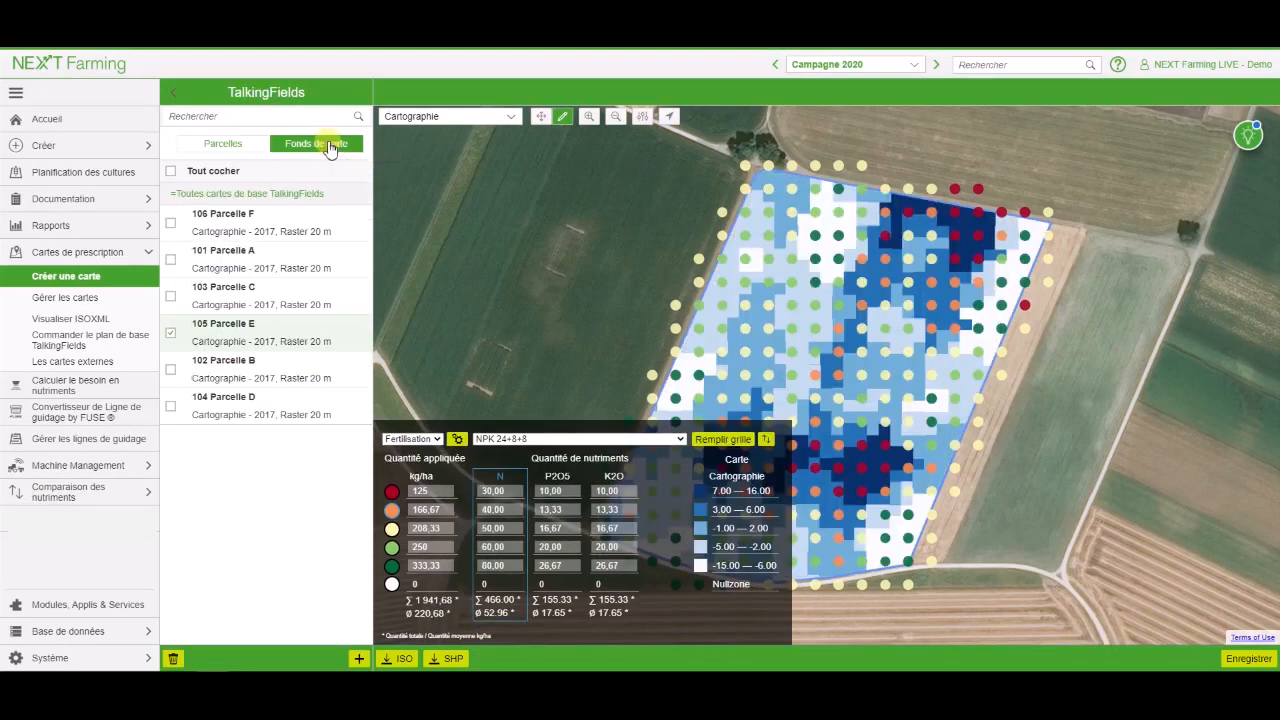
click(330, 150)
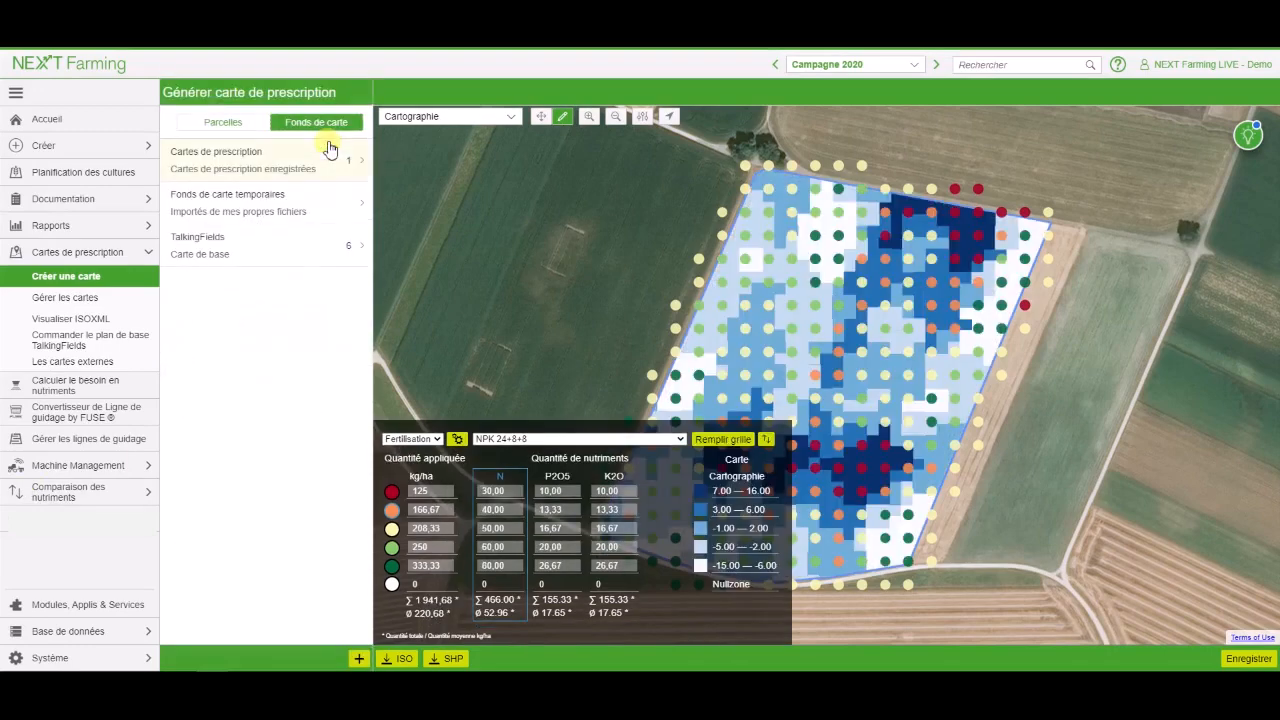
click(346, 206)
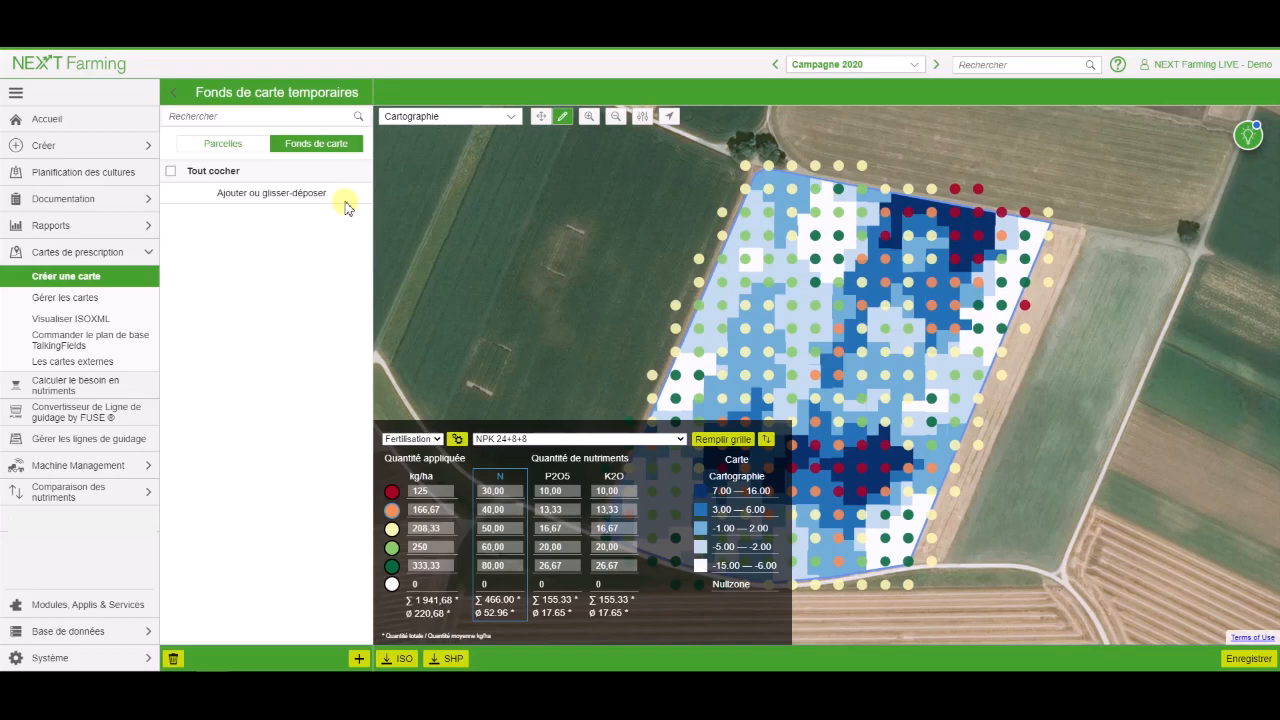
click(255, 146)
click(330, 142)
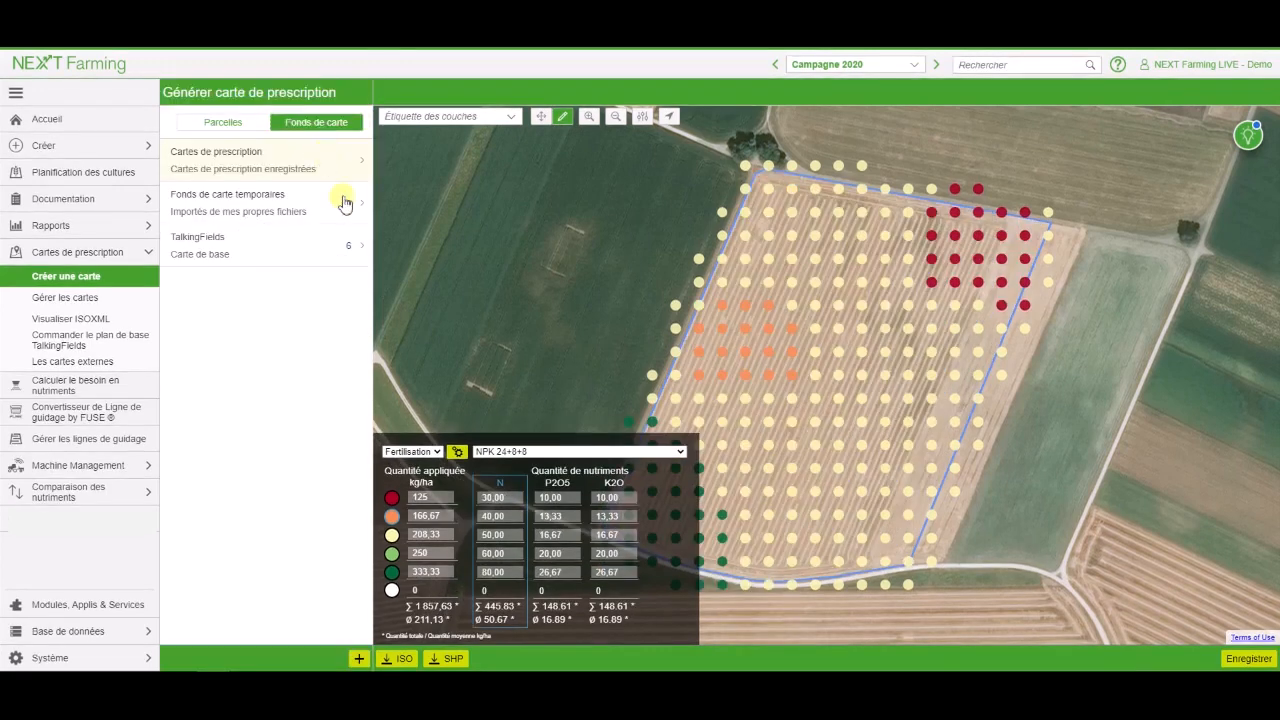
click(354, 250)
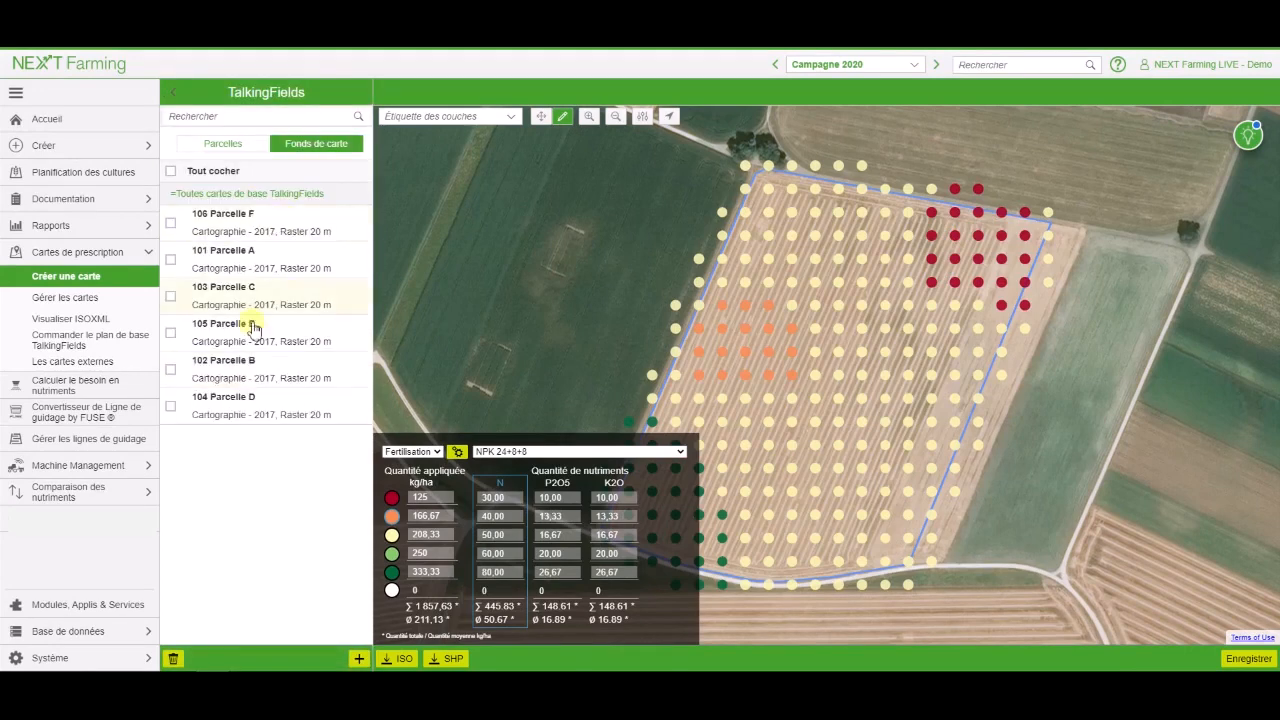
click(171, 335)
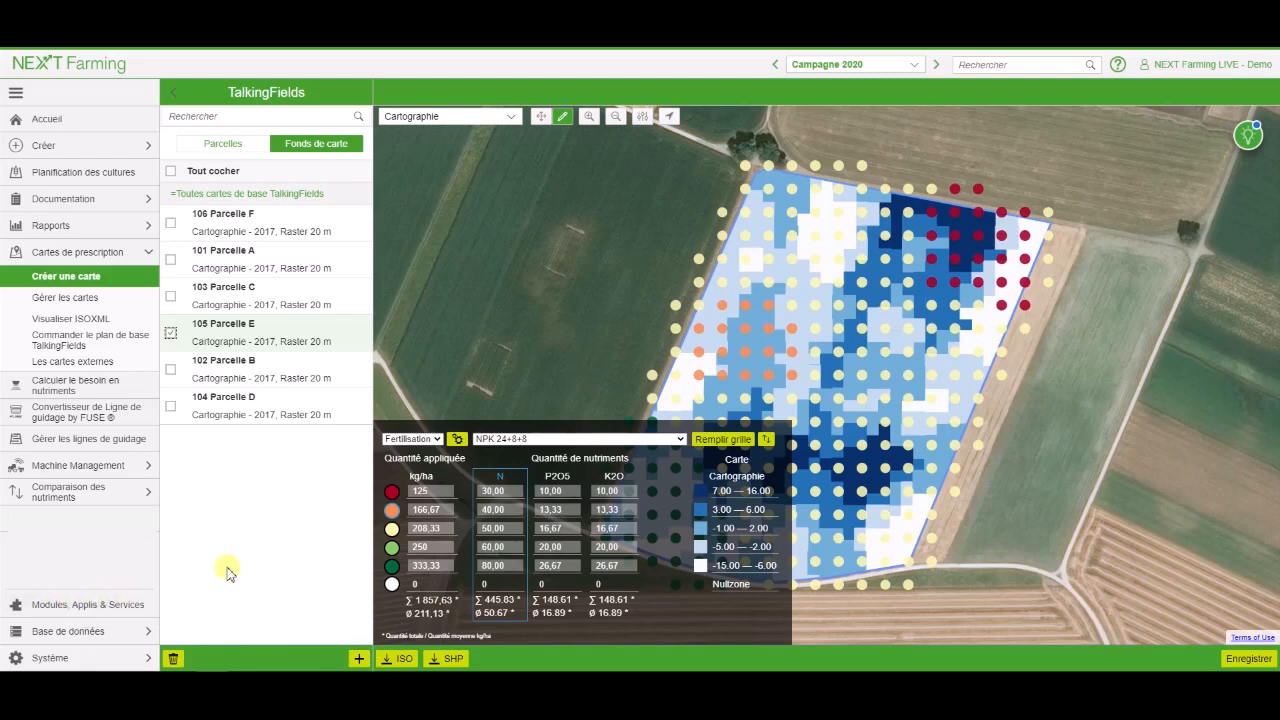
click(745, 441)
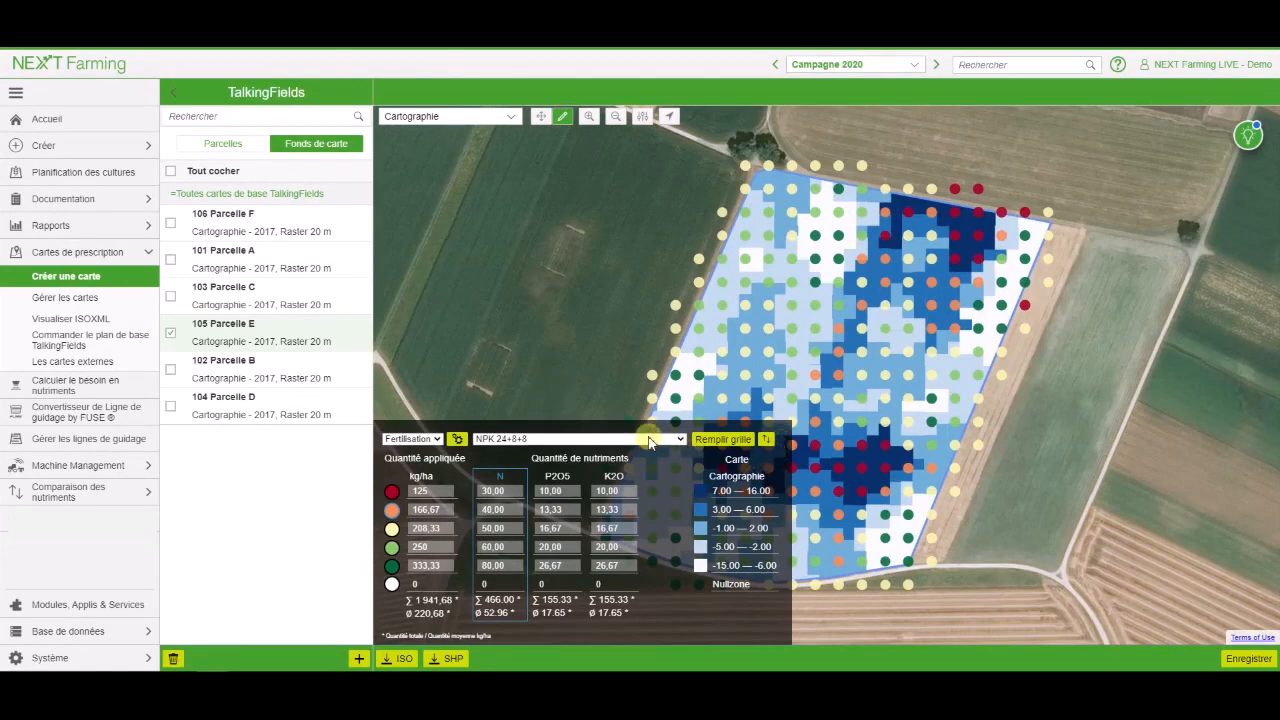
Save the prescription map under the name NPK
click(1252, 660)
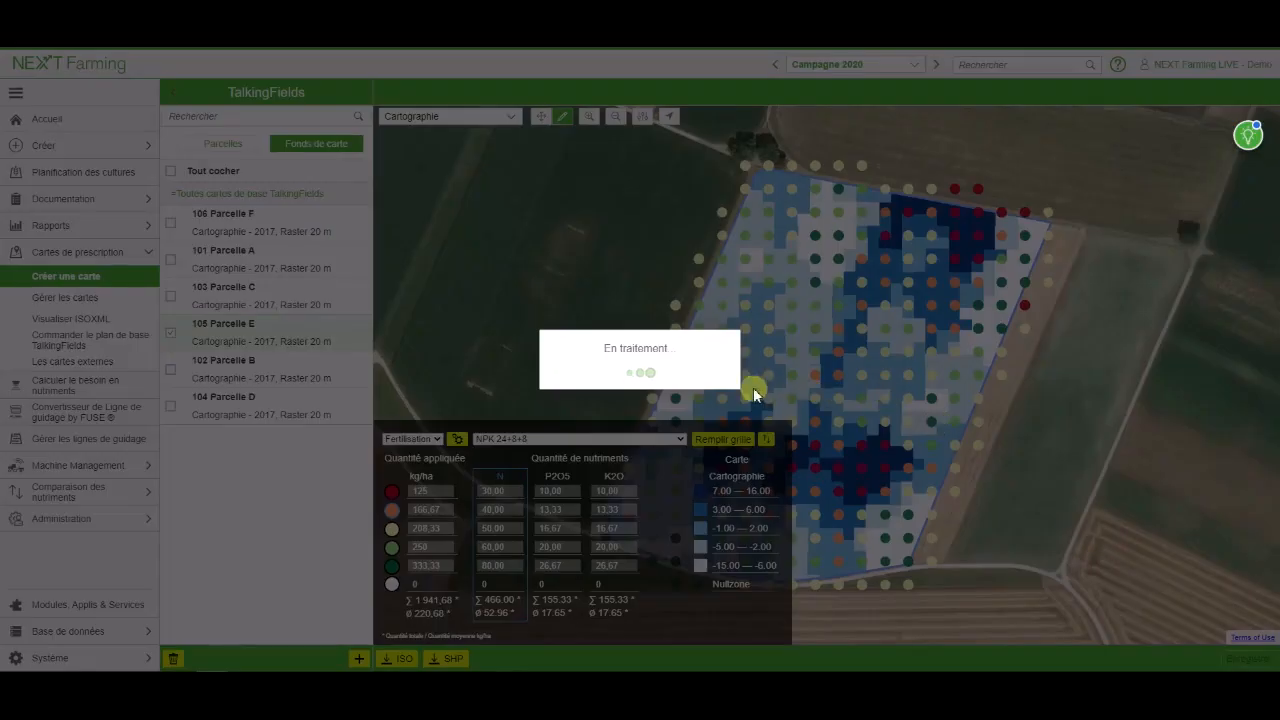
text(NPK)
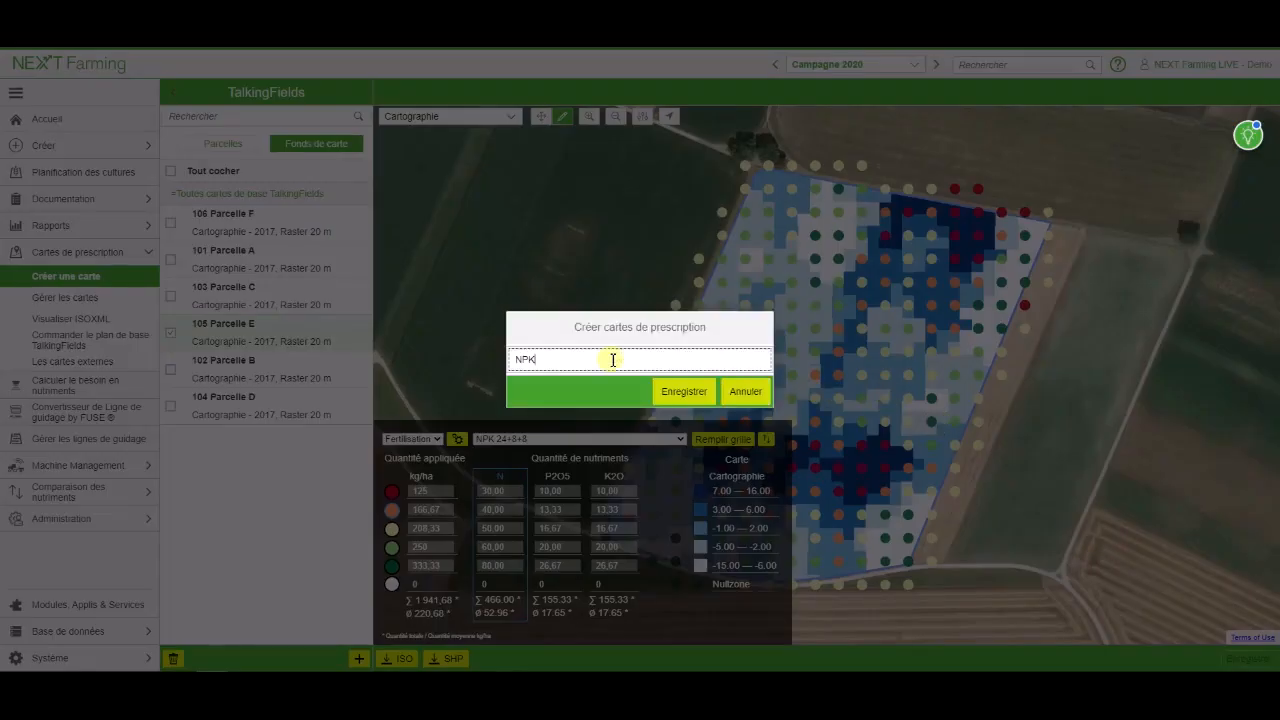
click(681, 400)
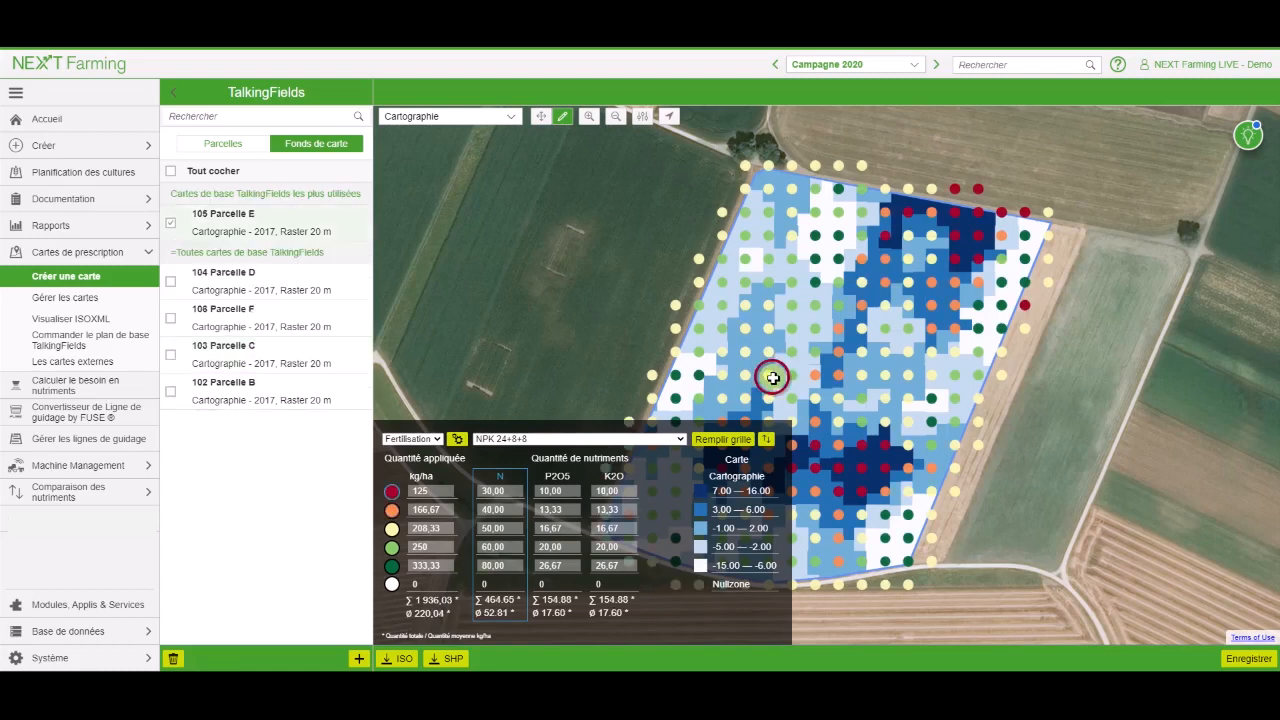
Review the available map types and the ISOXML zone options for values outside the field and without GPS reception
click(438, 440)
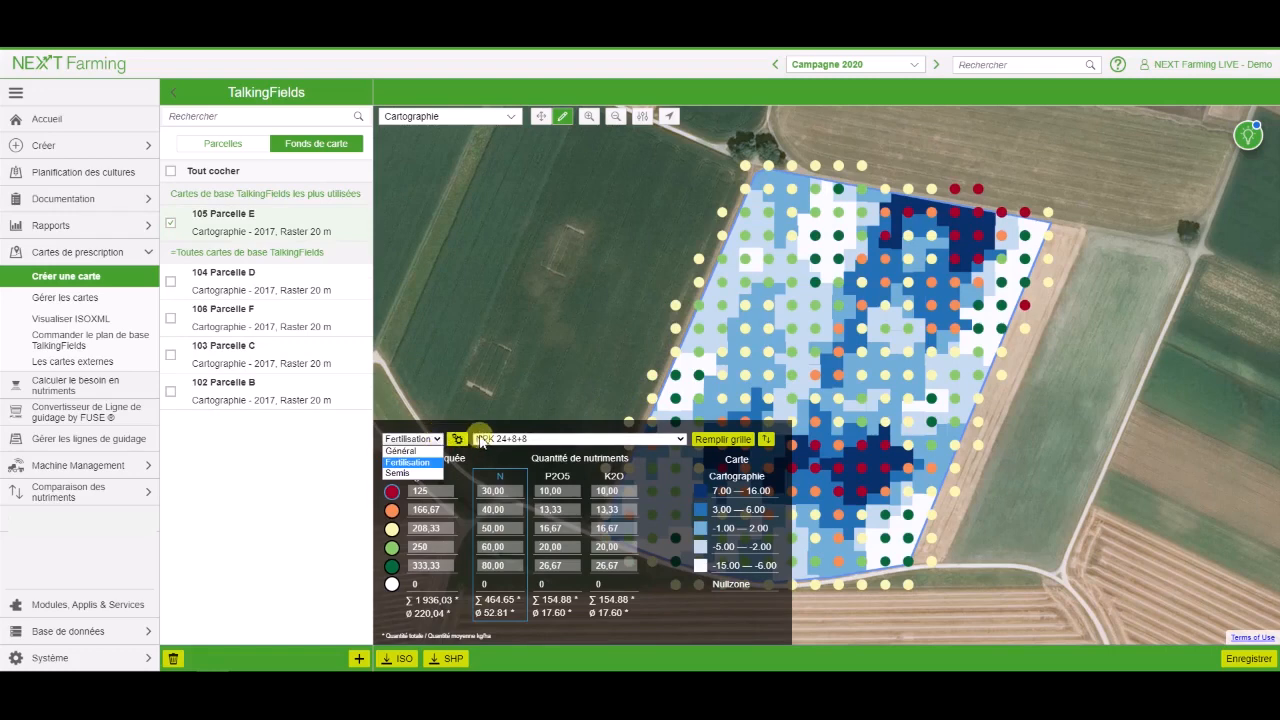
click(456, 440)
click(456, 440)
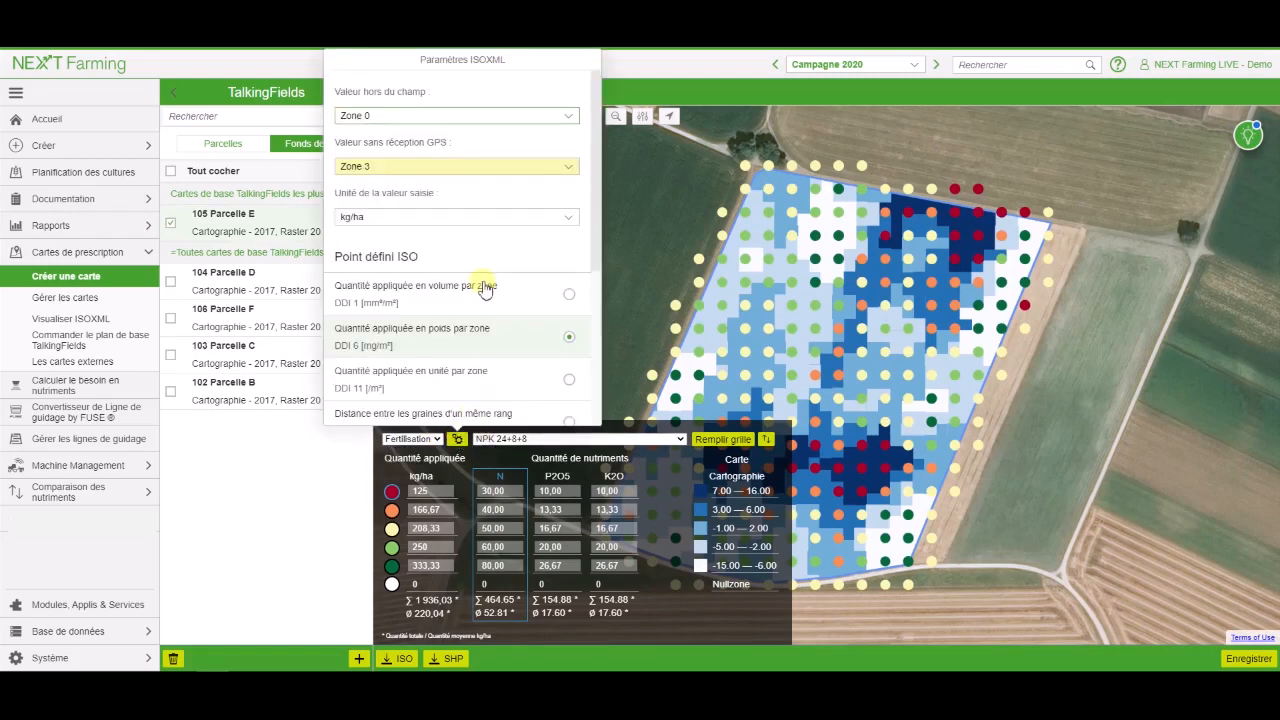
click(471, 118)
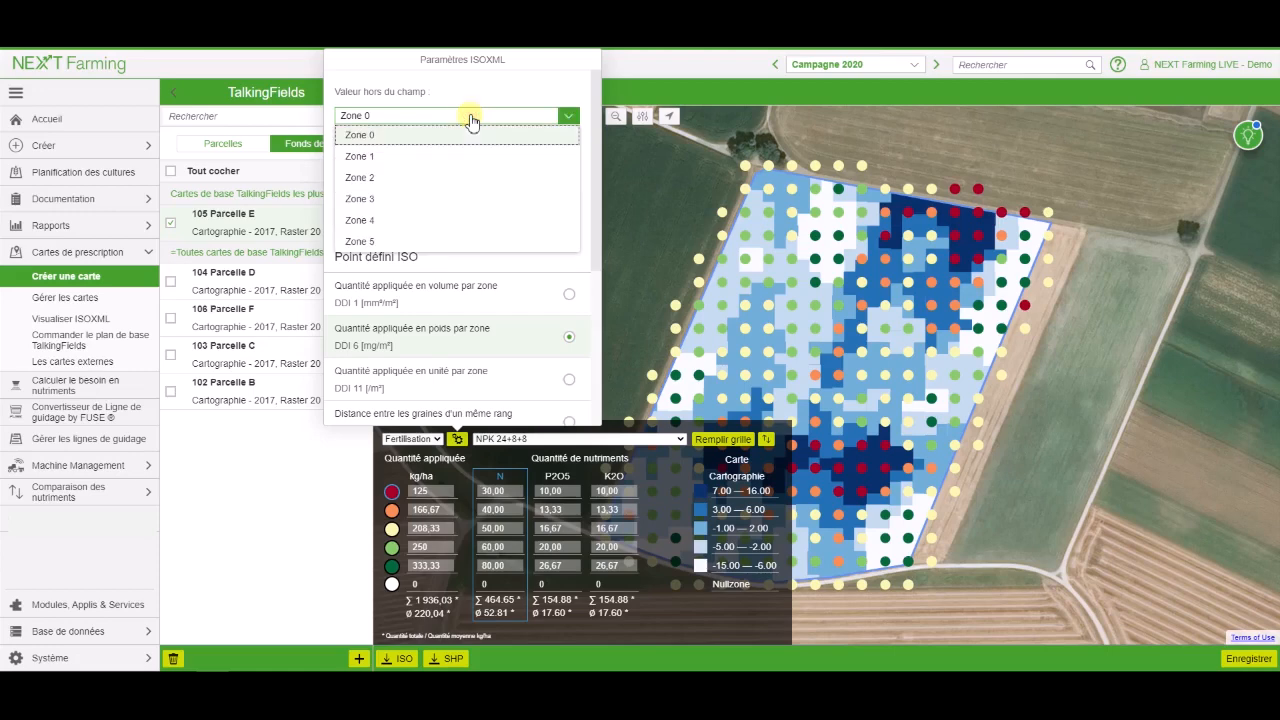
click(471, 118)
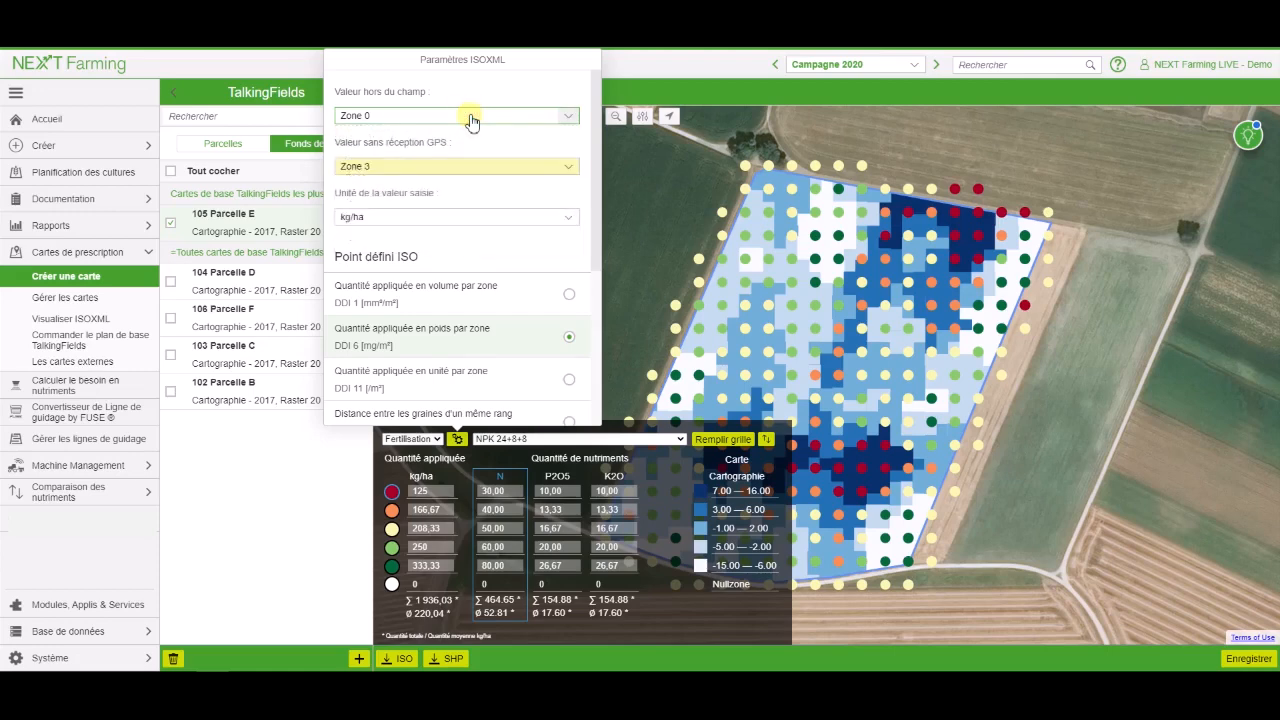
click(438, 168)
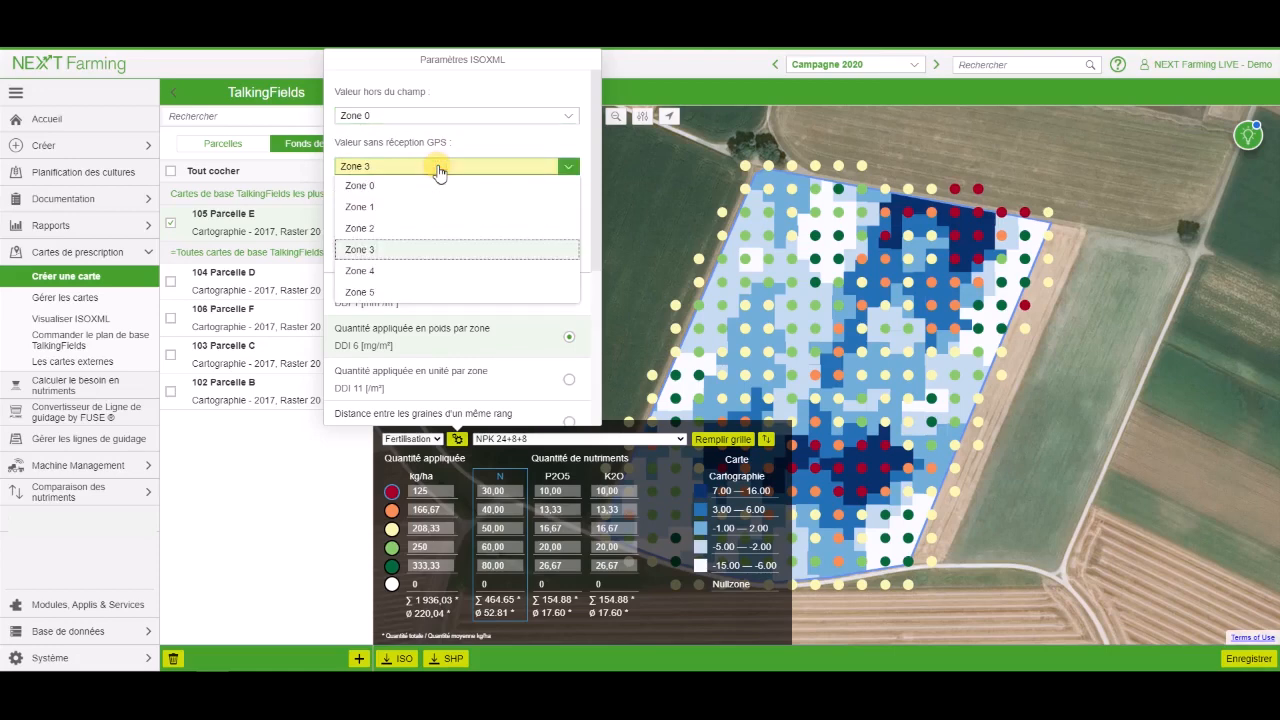
click(438, 168)
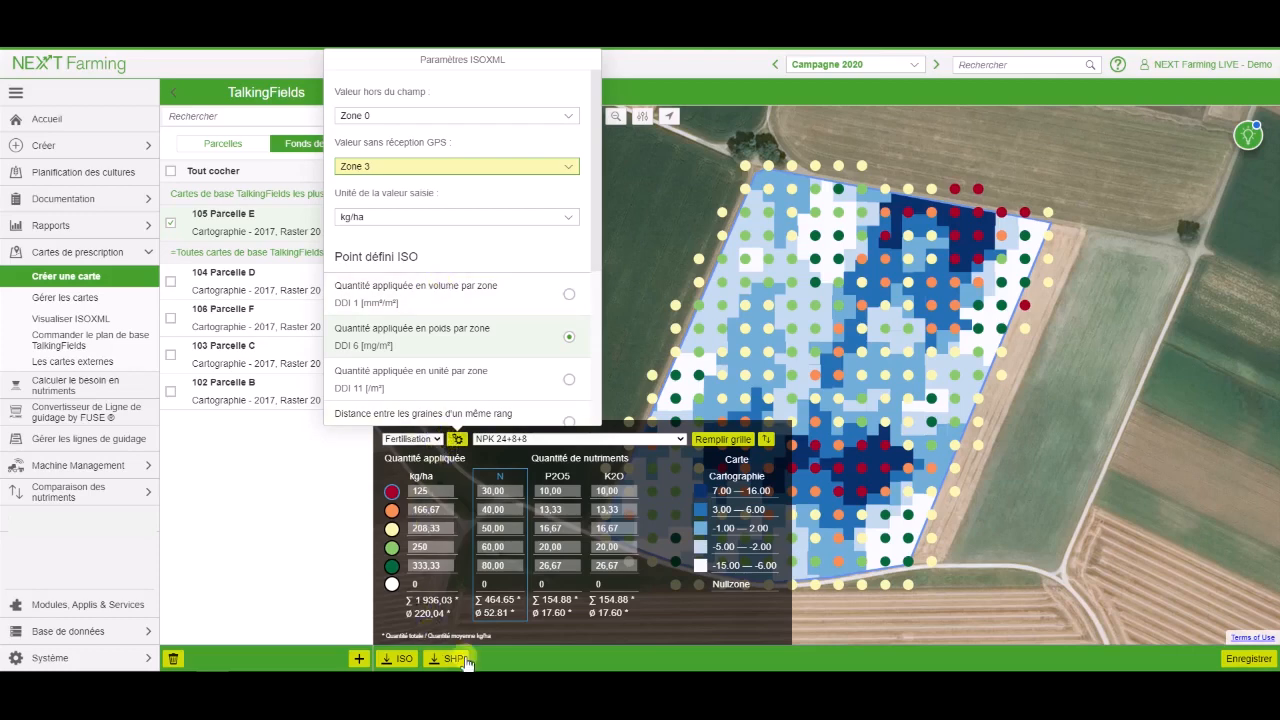
Try to export the prescription map as an ISOXML order titled Ordre, cancelling at the payment method choice
click(400, 659)
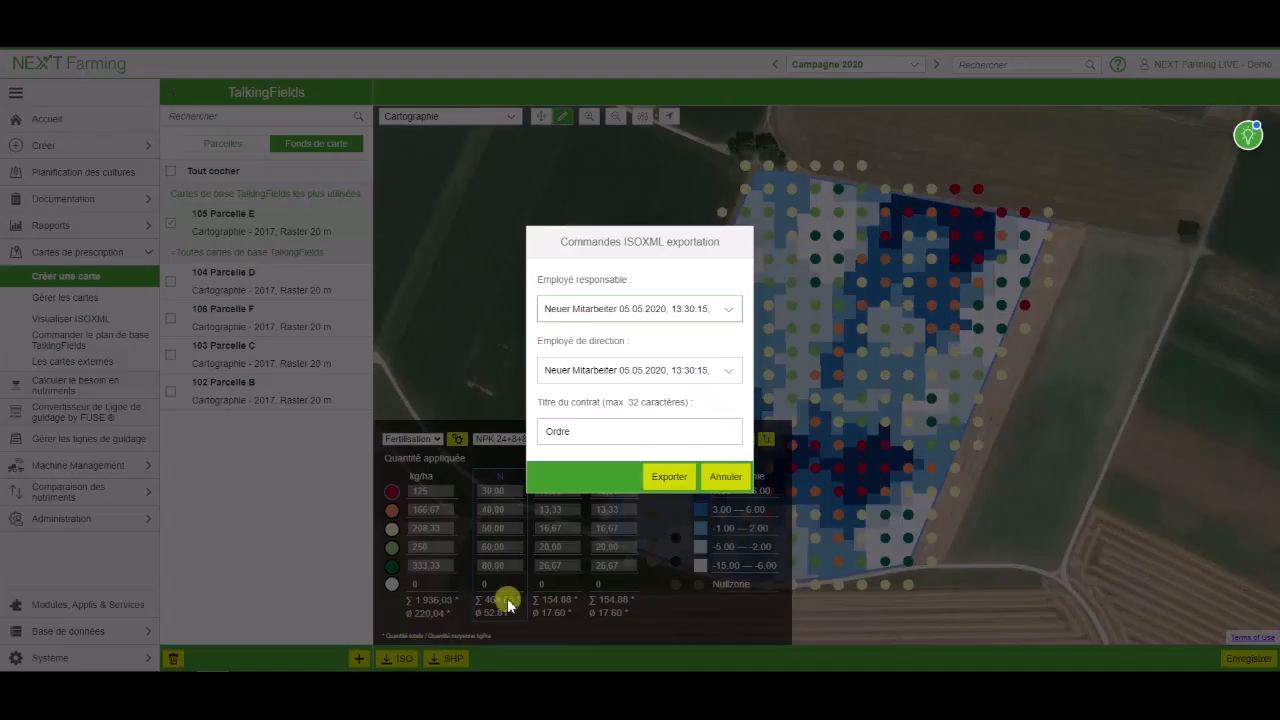
click(662, 481)
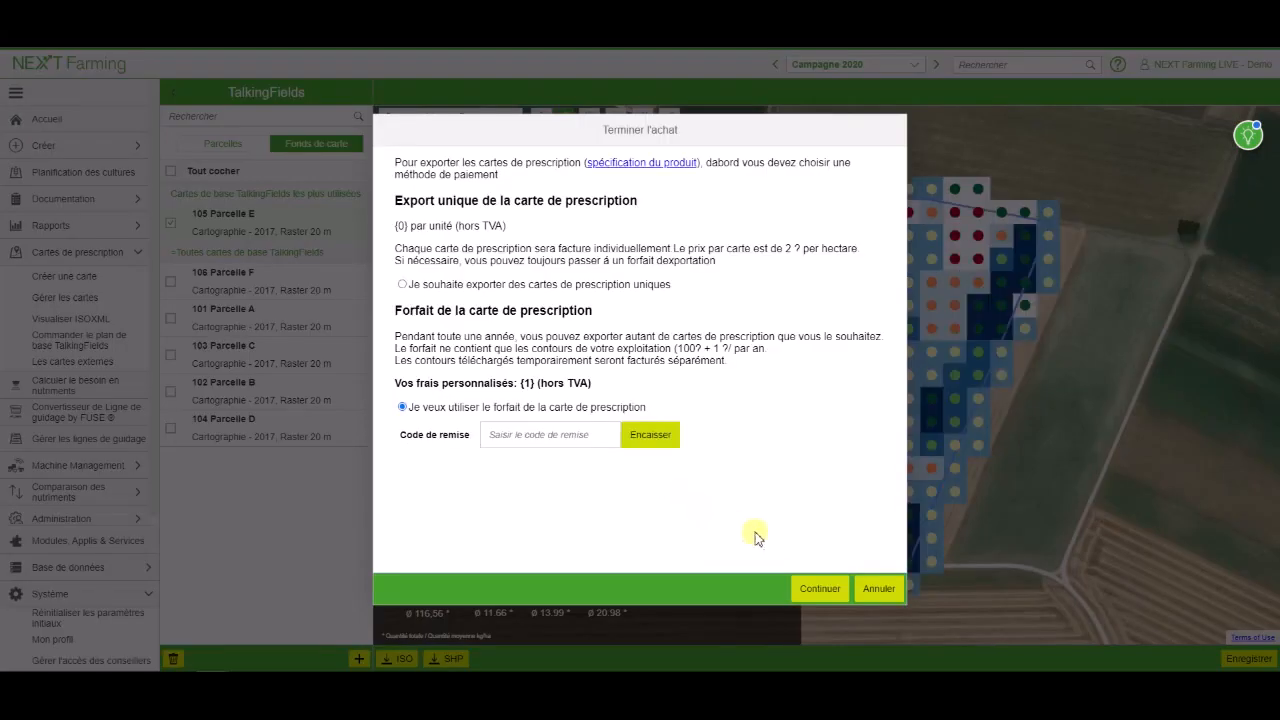
click(877, 589)
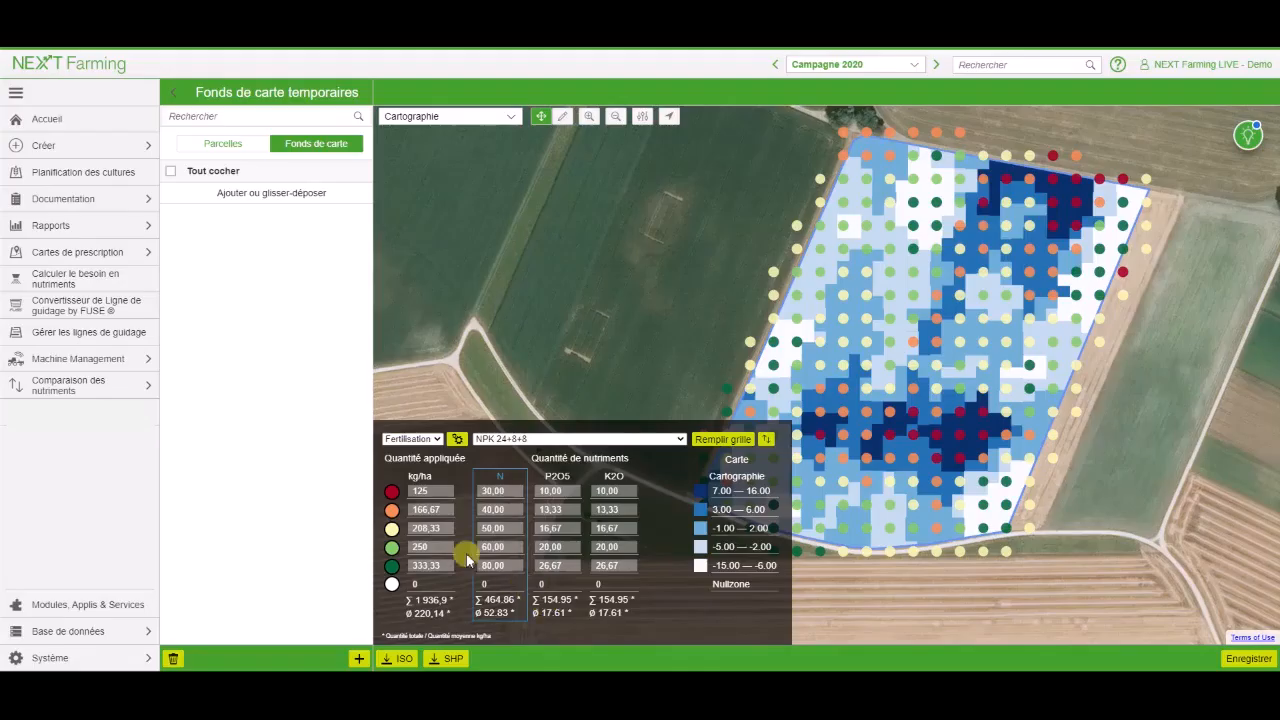
Examine the application rate grid in the ISOXML viewer, and return to prescription map creation
click(143, 252)
click(121, 323)
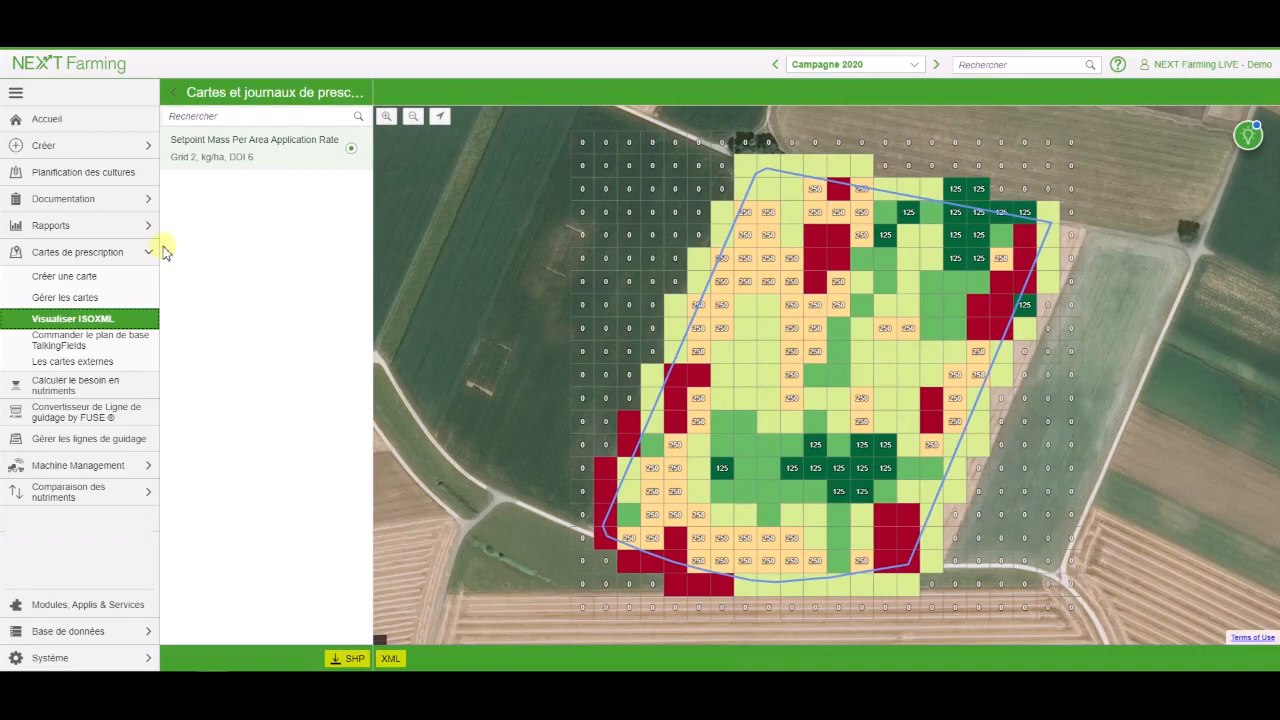
click(64, 276)
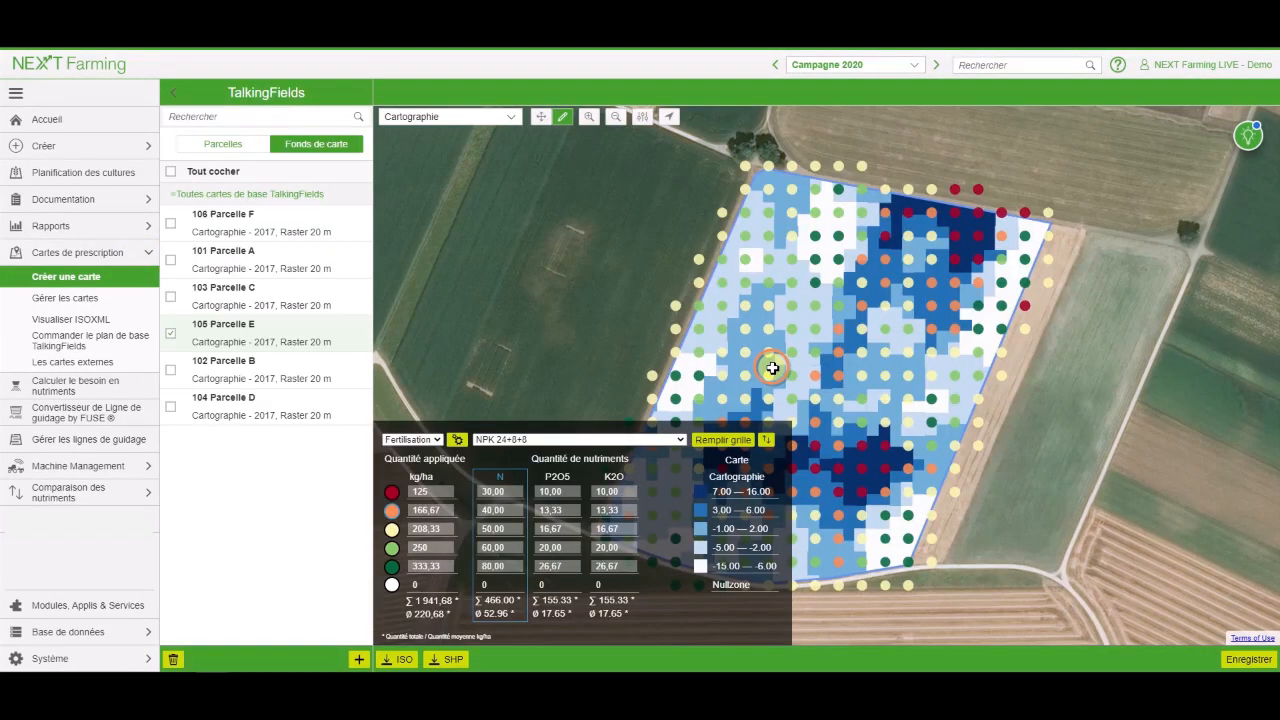